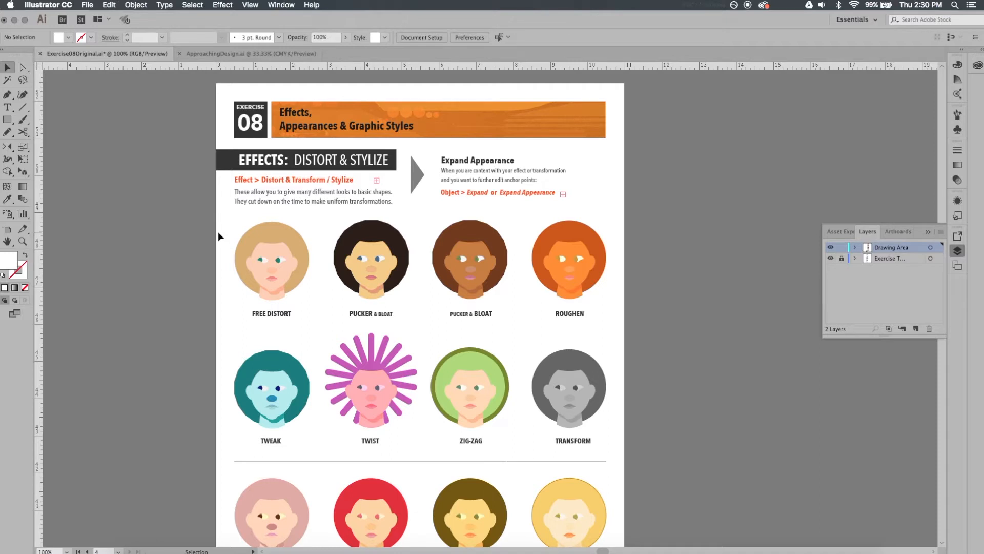
Look over the exercise page's face samples, from Free Distort through to Crop Marks
scroll(245, 307, down, 3)
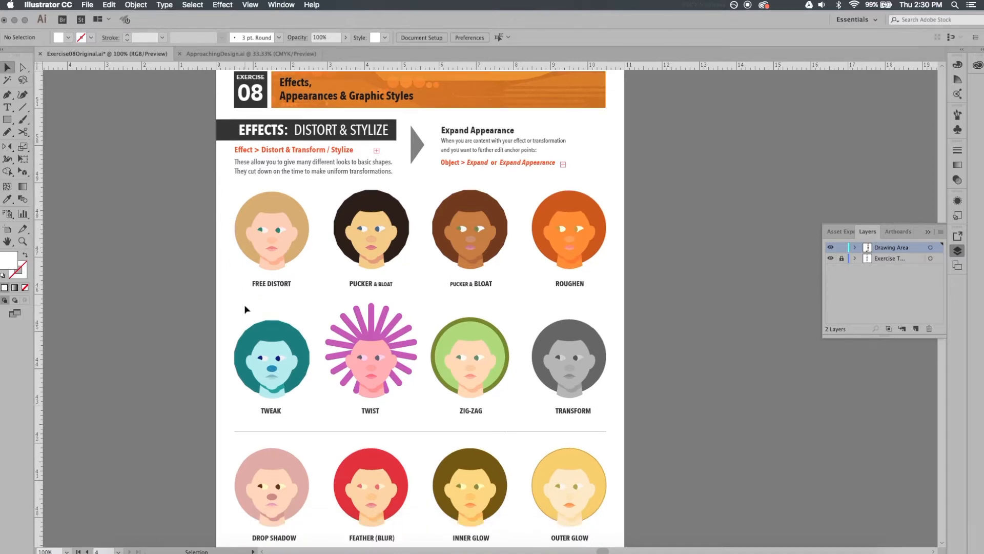
scroll(245, 308, down, 1)
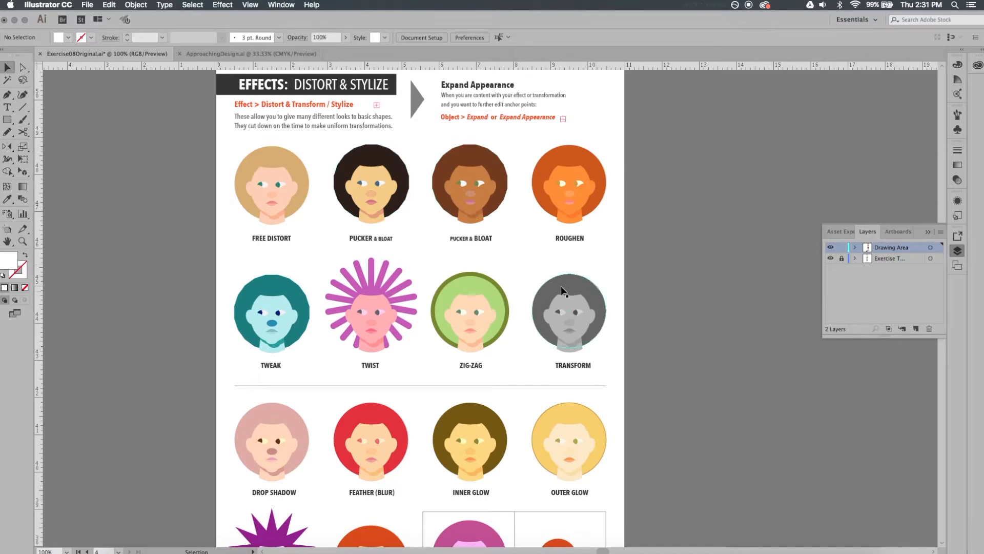
scroll(652, 398, up, 1)
scroll(652, 393, down, 10)
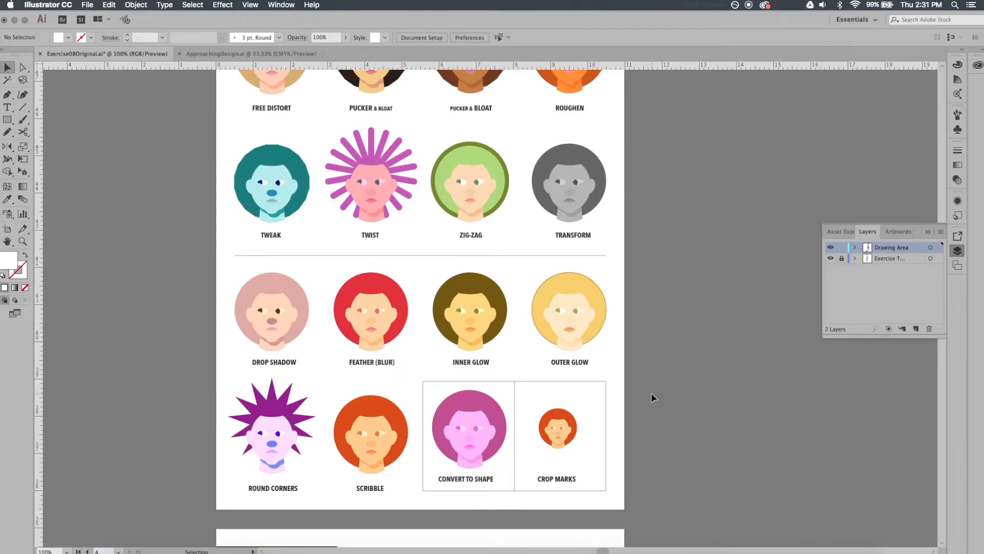
scroll(651, 393, up, 7)
scroll(652, 397, up, 3)
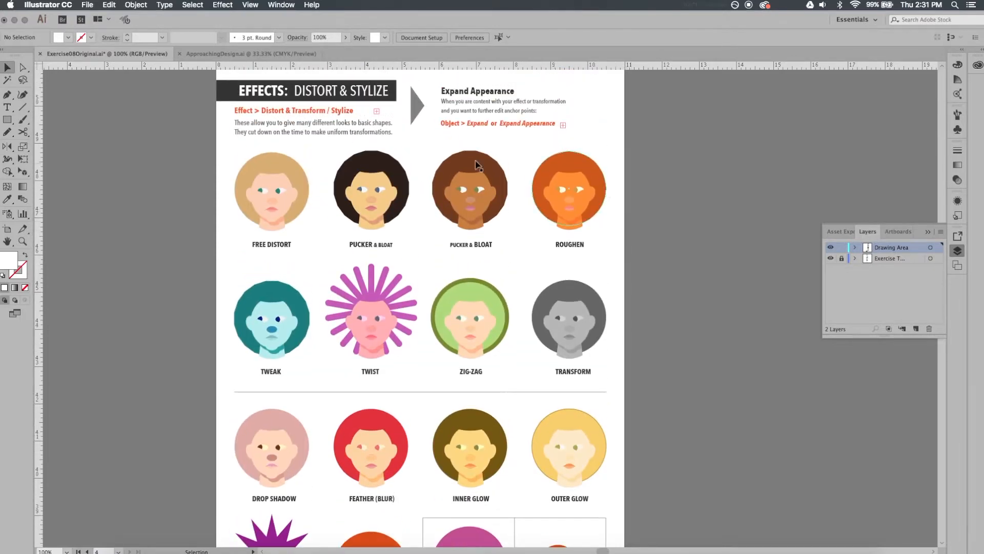
scroll(304, 205, up, 3)
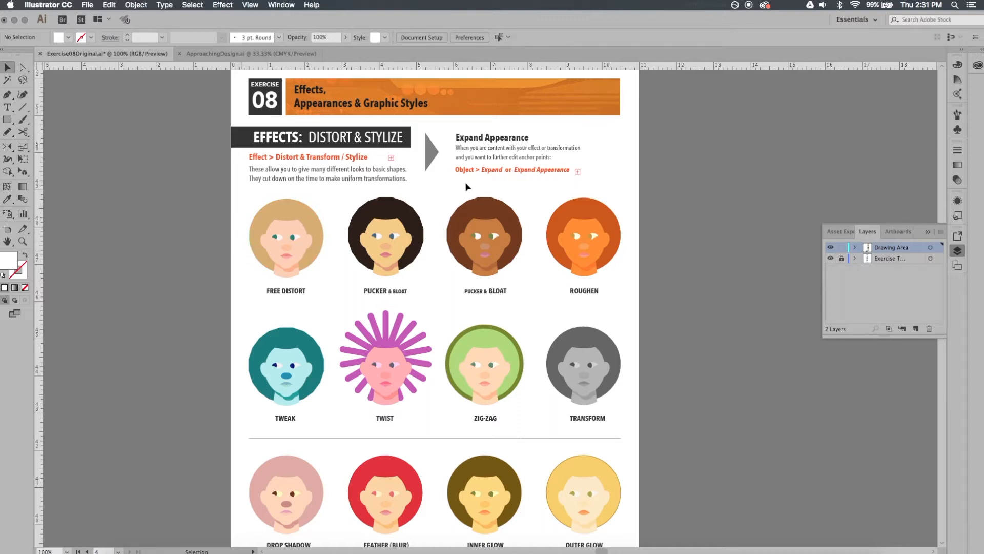
Select the tan hair circle of the Free Distort face and open the Free Distort effect for it
drag(326, 222, 395, 225)
key(super+equal)
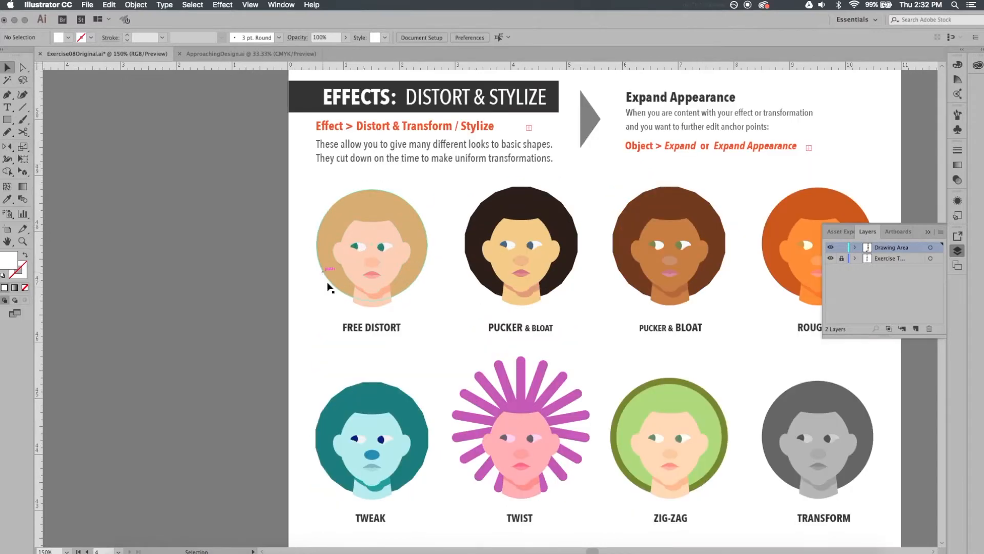
click(412, 207)
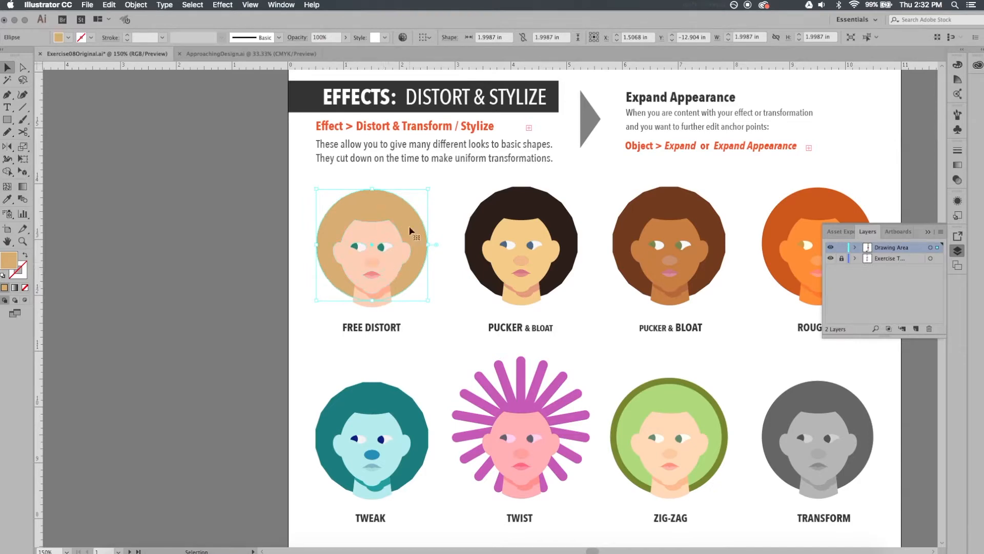
click(224, 4)
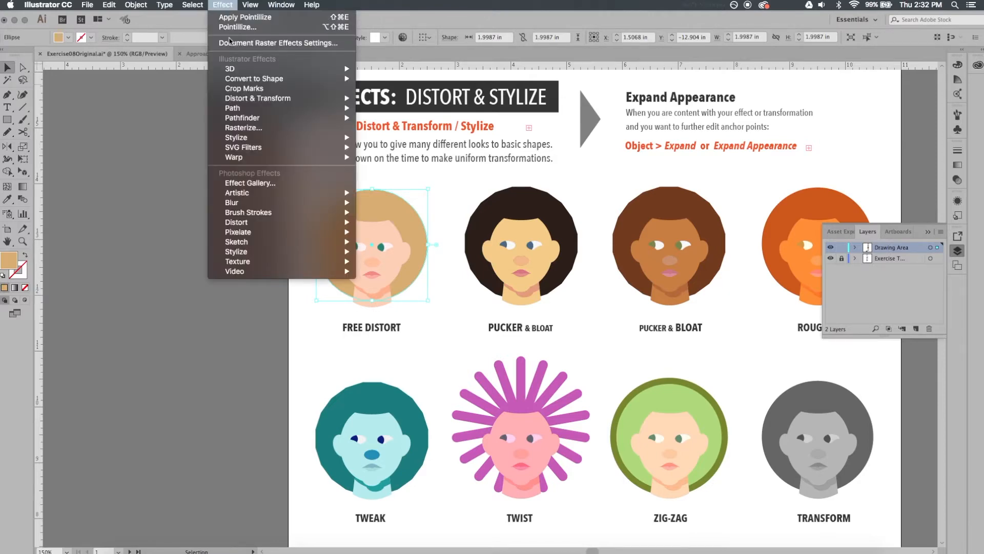
mouse_move(240, 102)
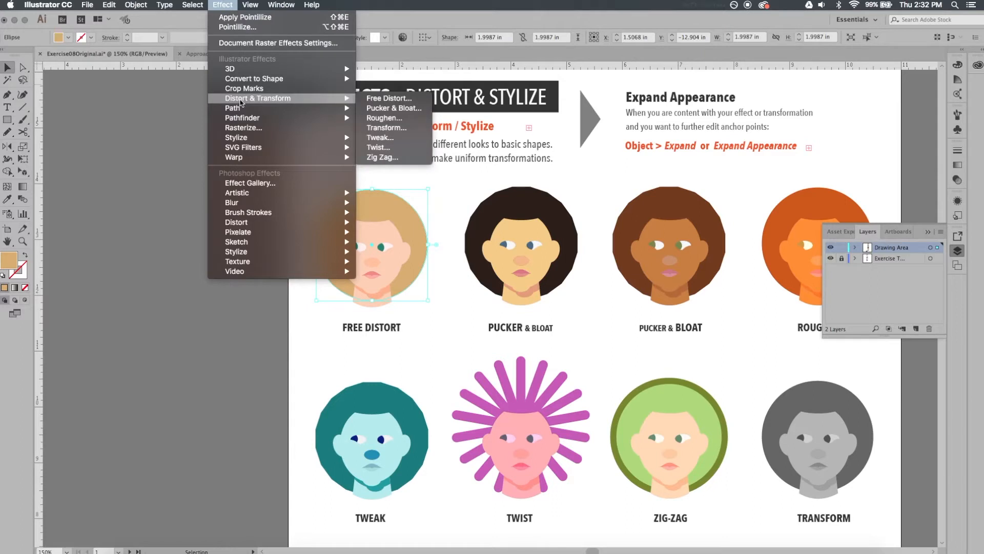
mouse_move(238, 140)
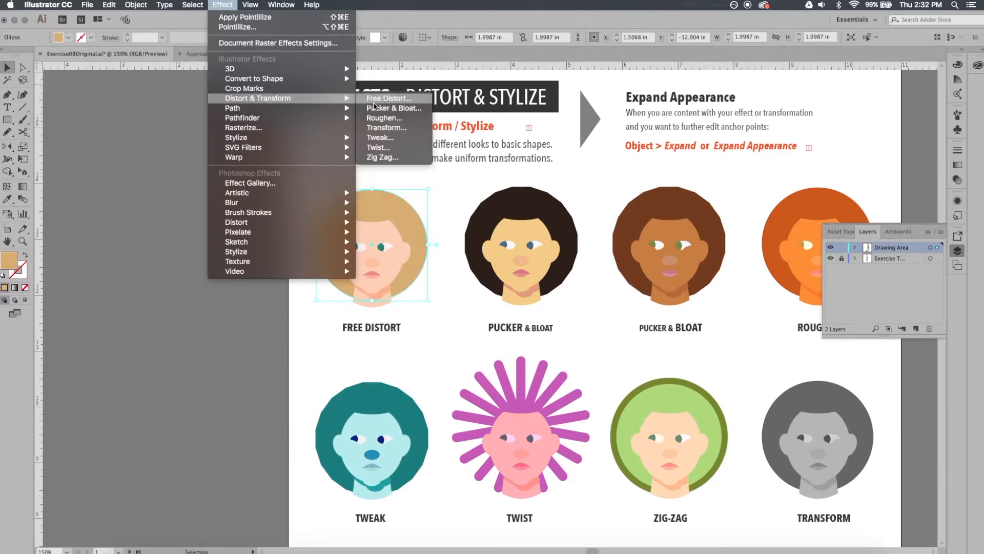
click(377, 103)
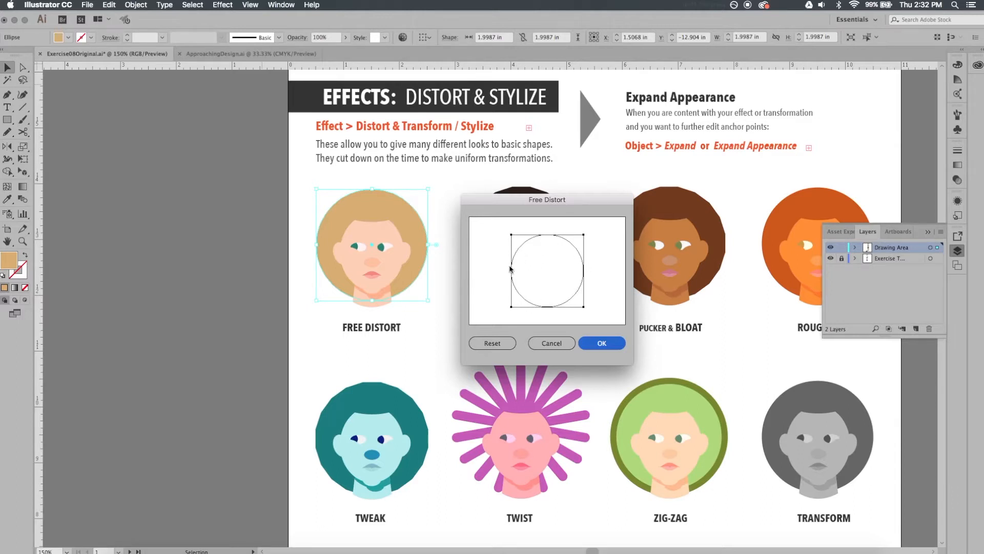
Pull the two upper corners of the distort frame up and outward, raise the two lower corners slightly, and apply the effect
drag(512, 235, 484, 227)
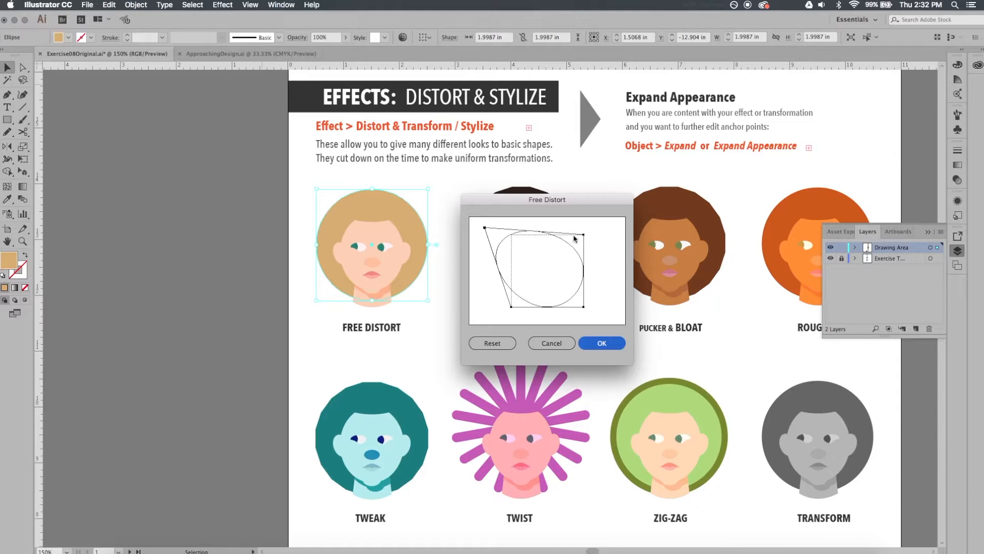
drag(583, 234, 609, 226)
drag(583, 307, 584, 299)
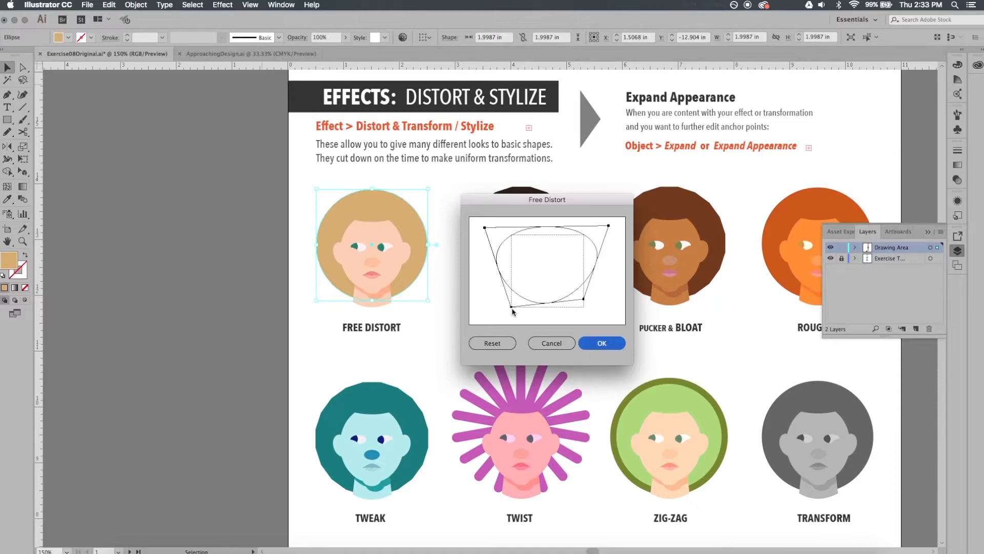
drag(512, 309, 511, 301)
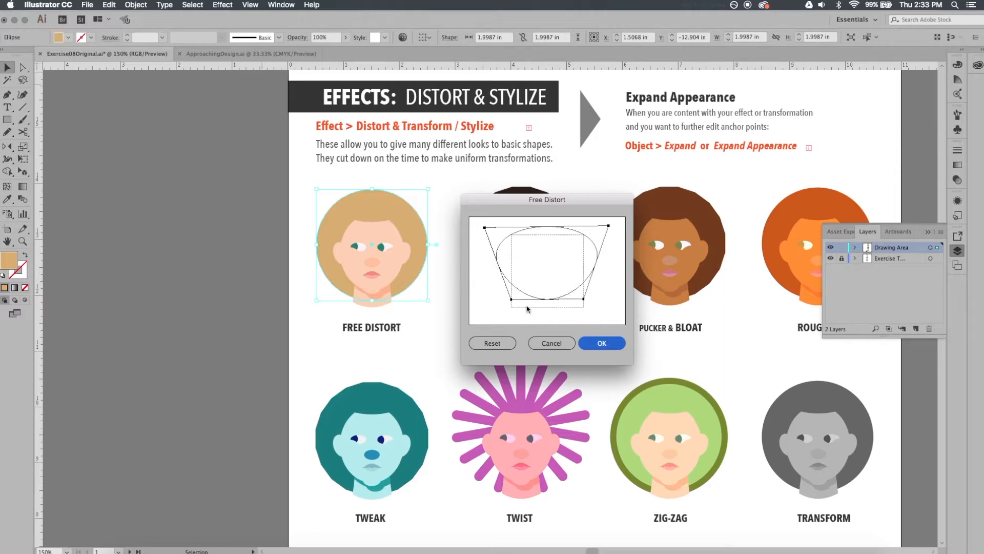
drag(513, 303, 513, 300)
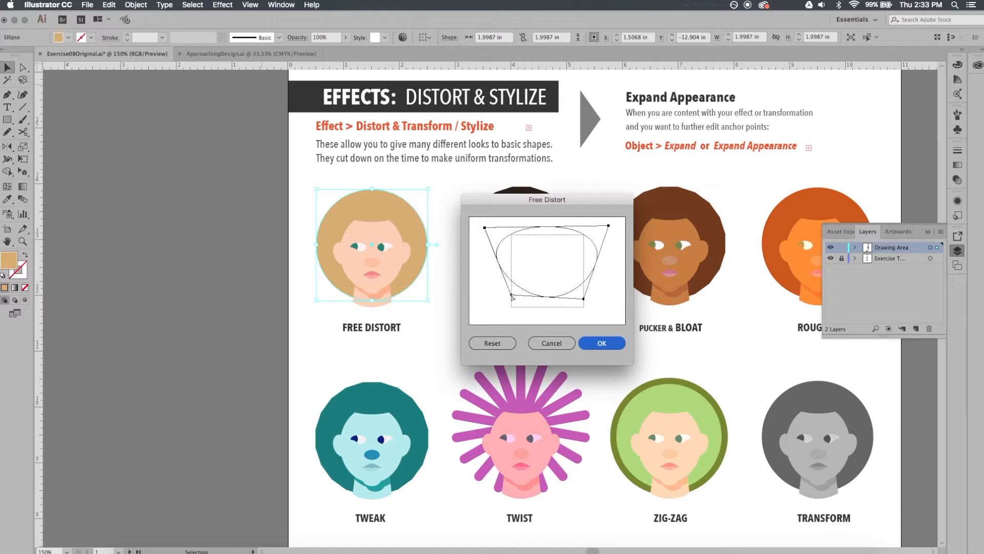
drag(585, 303, 585, 300)
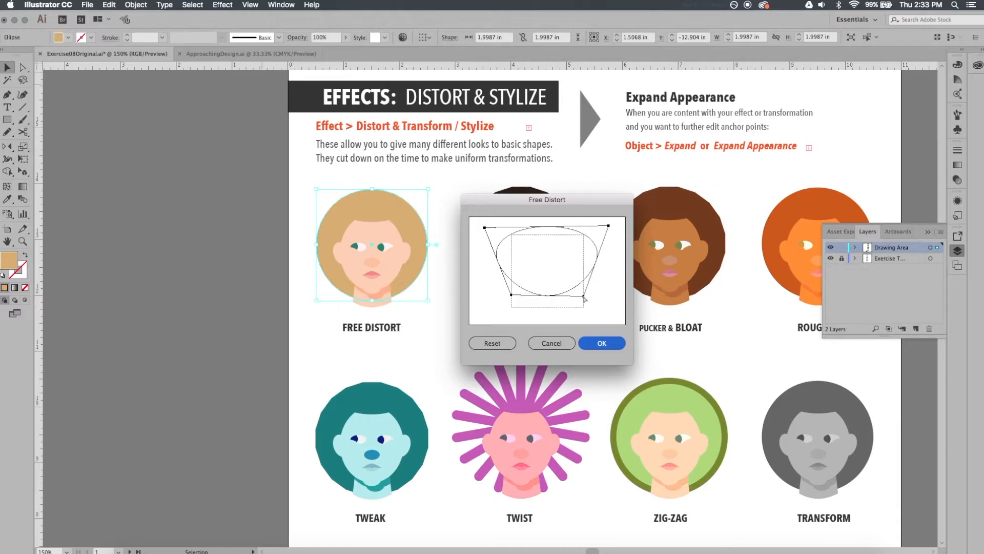
drag(485, 227, 481, 225)
drag(610, 227, 615, 225)
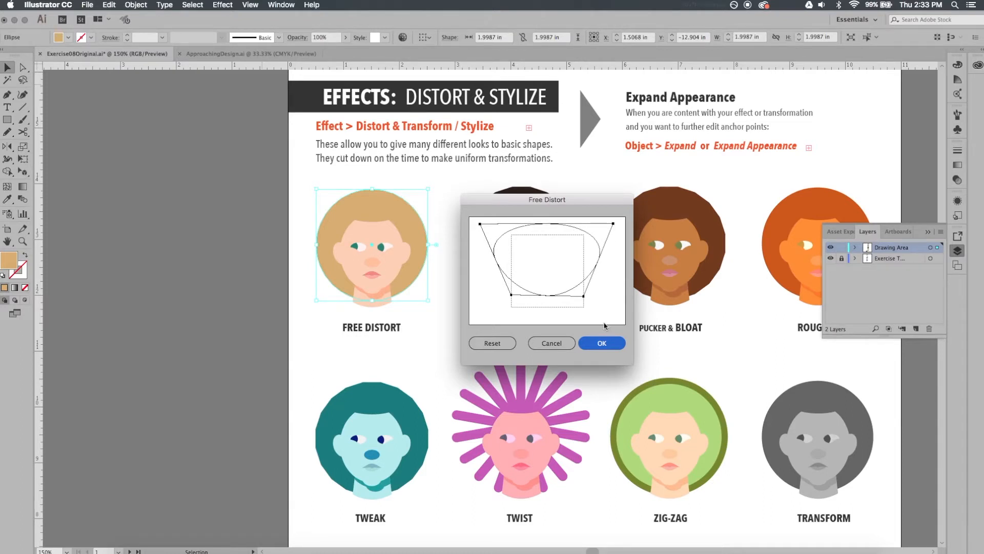
click(602, 343)
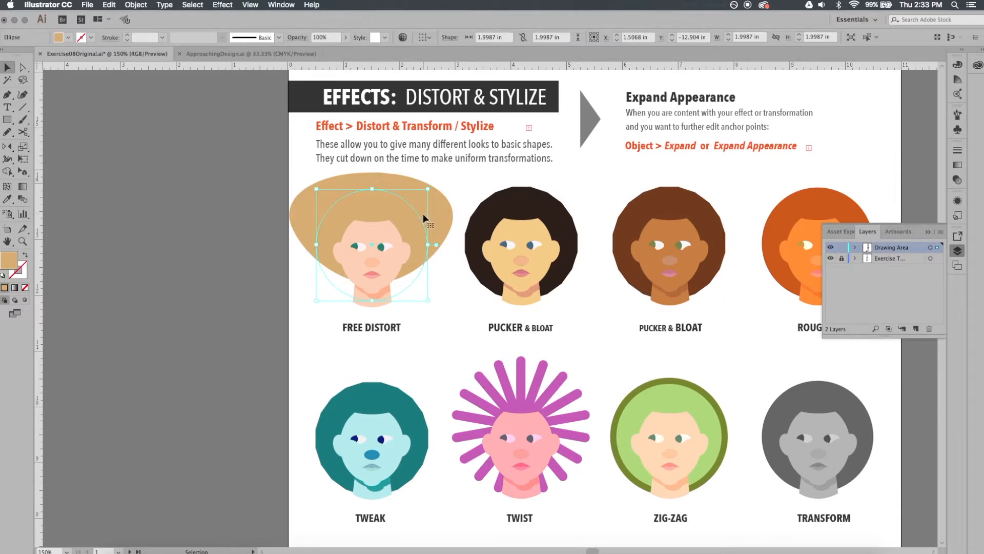
Expand the appearance of the distorted tan hair shape so its anchor points can be edited
click(405, 281)
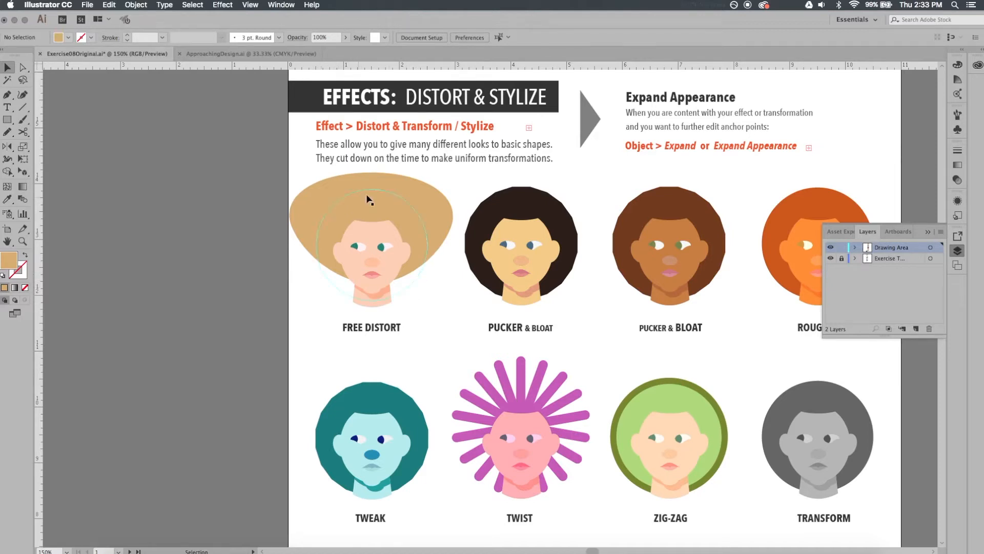
click(426, 257)
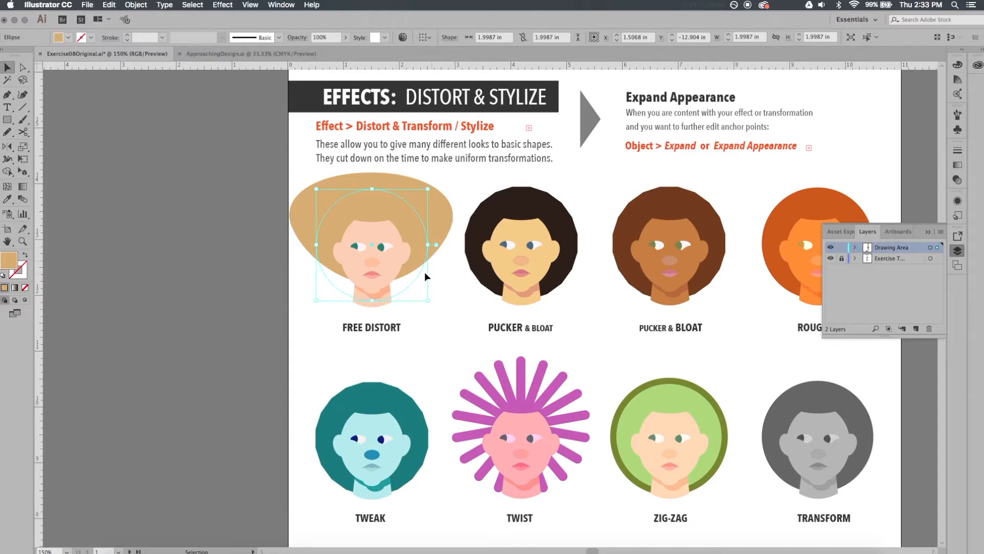
key(super+equal)
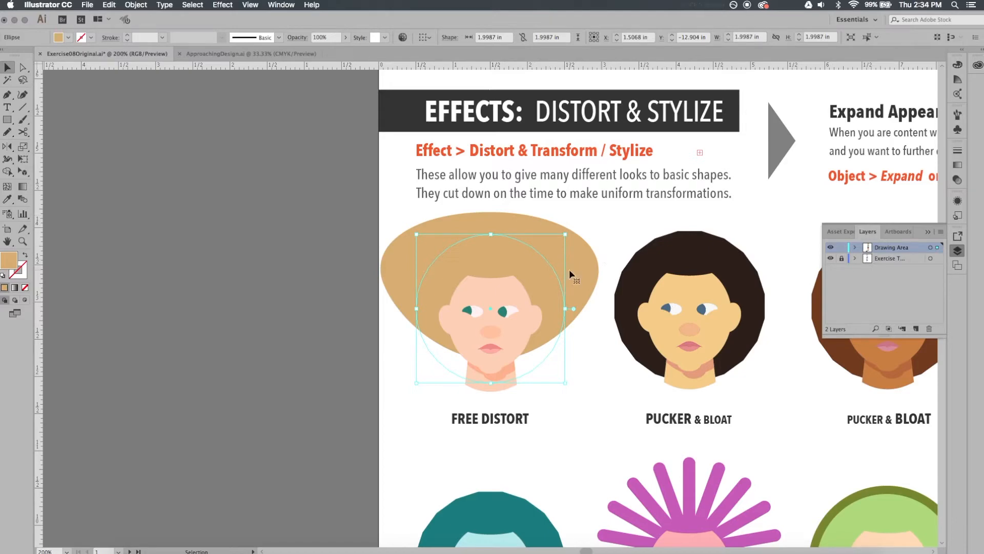
click(137, 5)
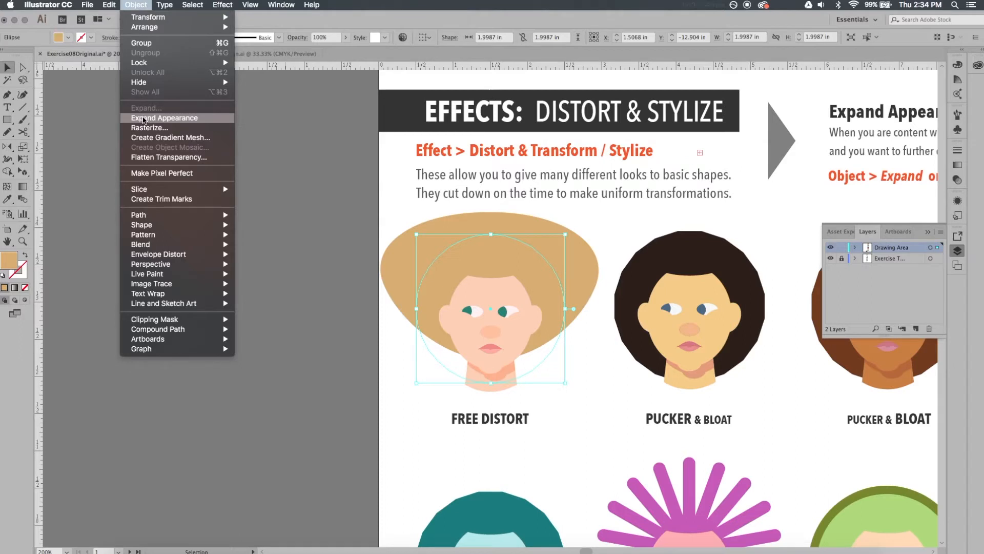
click(144, 120)
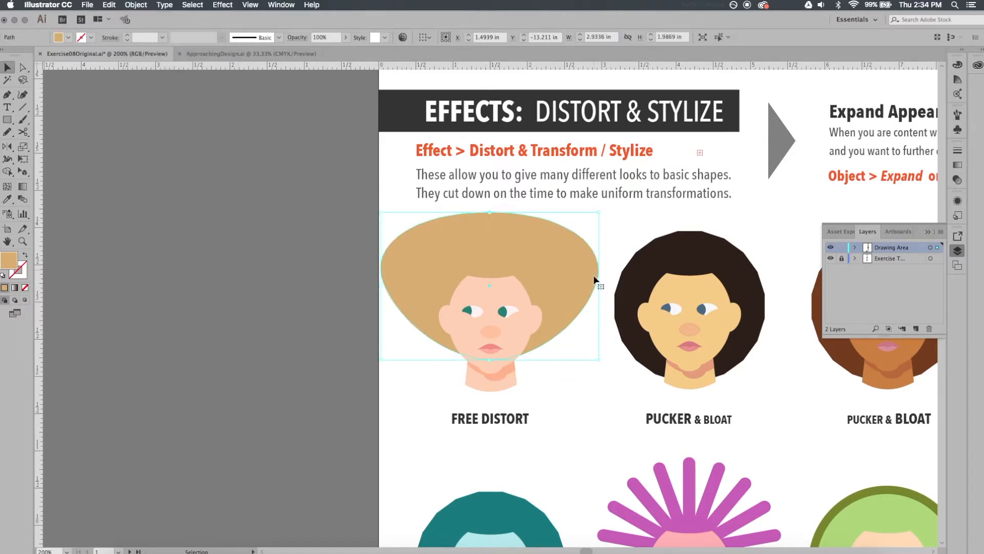
Reshape the expanded tan hair by lowering its top anchor point and bringing its sides inward with Direct Selection
key(a)
drag(490, 212, 489, 247)
drag(608, 263, 566, 306)
Select the black hair polygon of the Pucker face and open the Pucker & Bloat effect with its preview enabled
key(space)
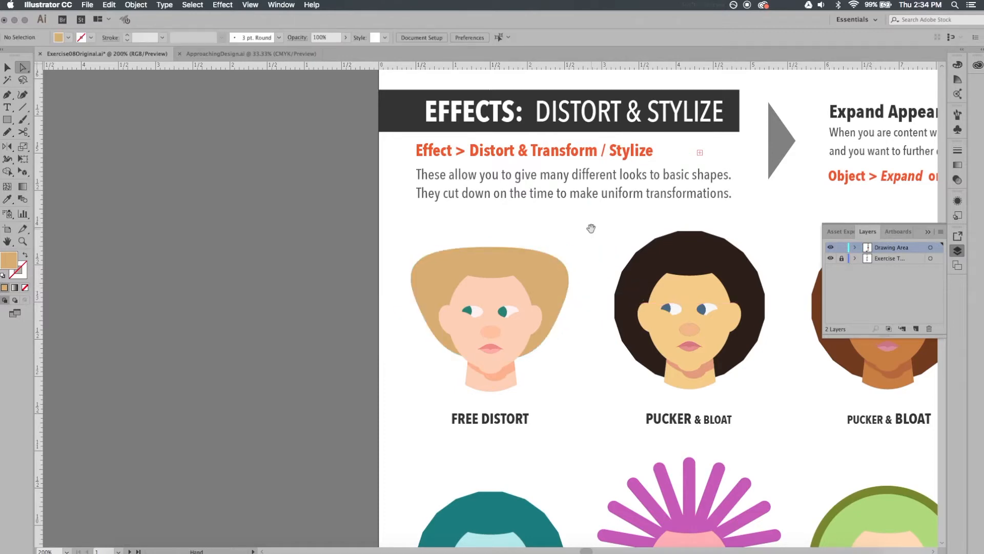
drag(590, 229, 356, 208)
key(v)
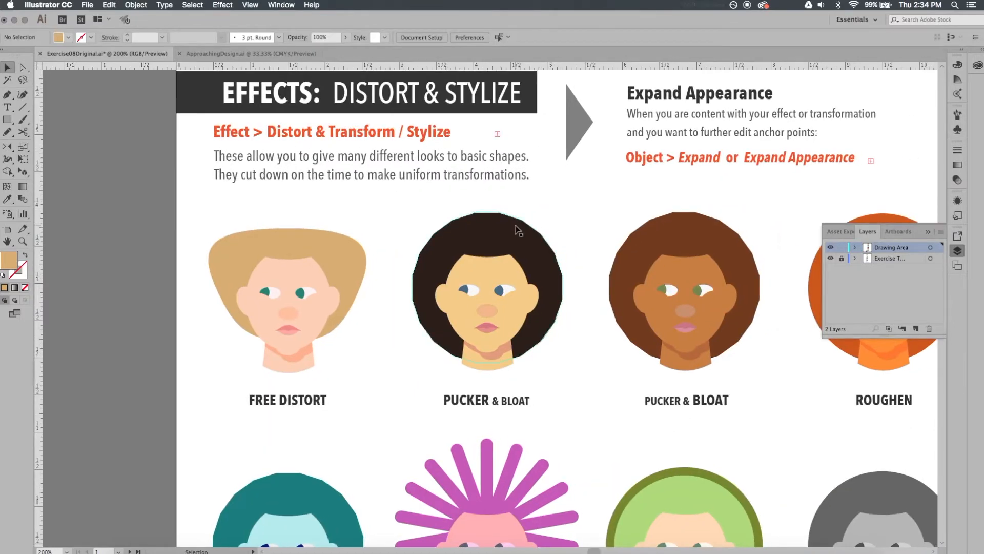
click(510, 221)
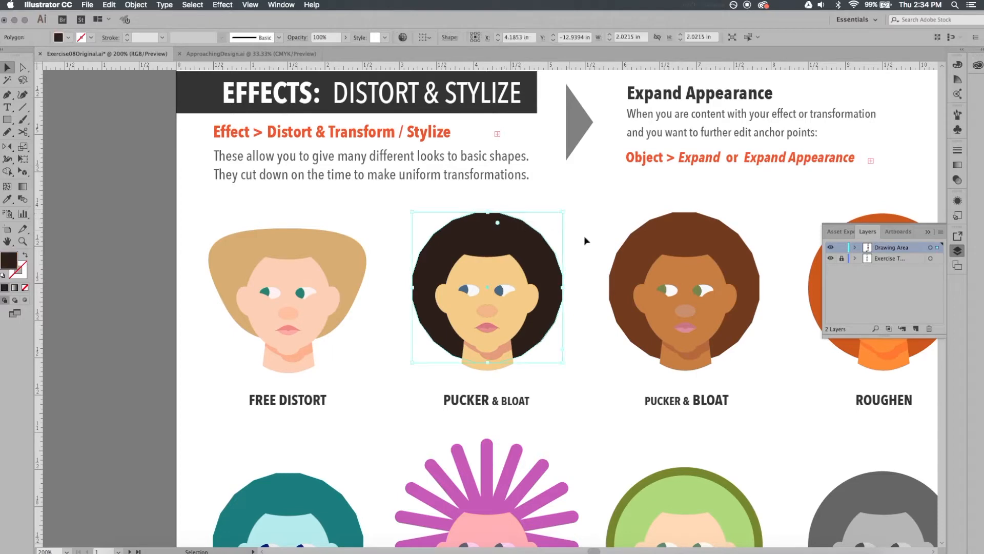
scroll(533, 231, right, 3)
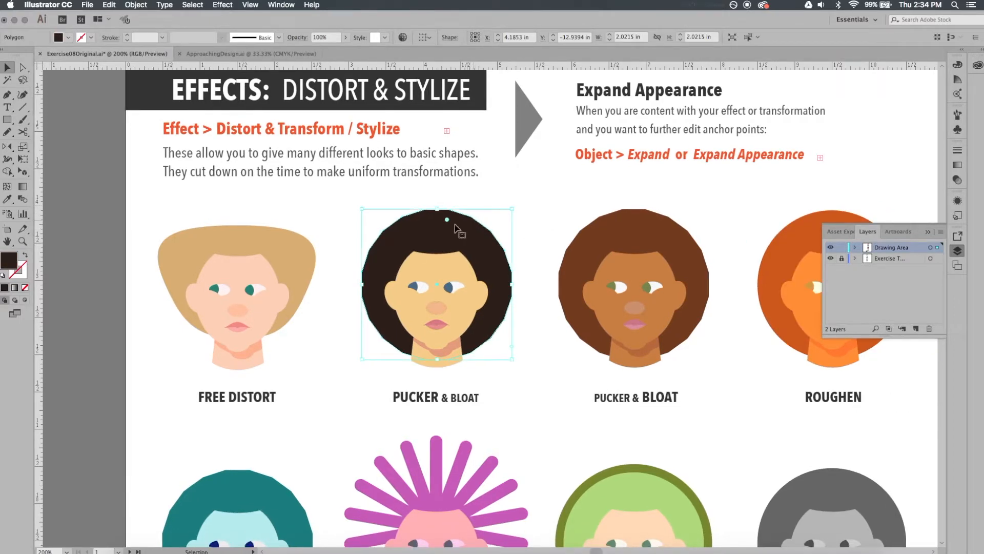
key(super+shift+a)
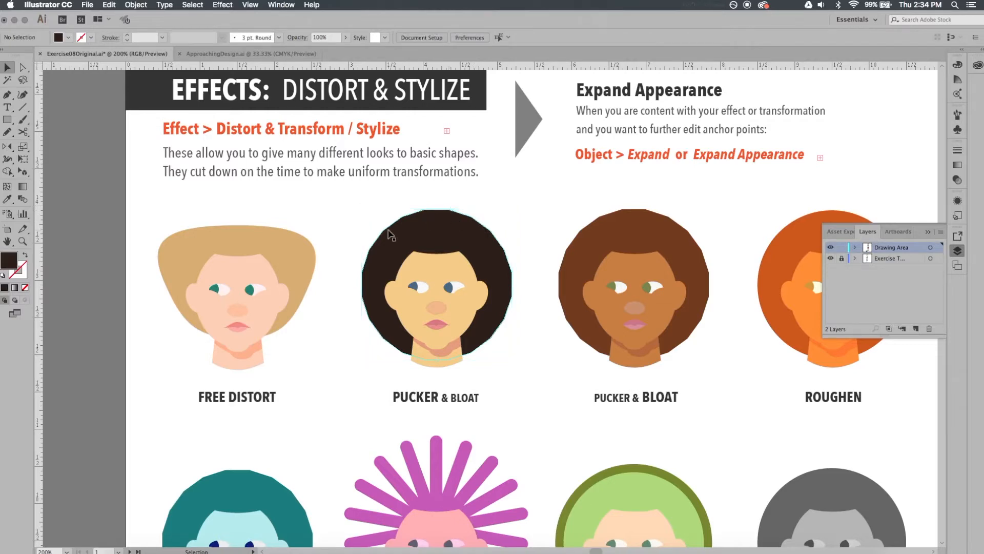
click(454, 227)
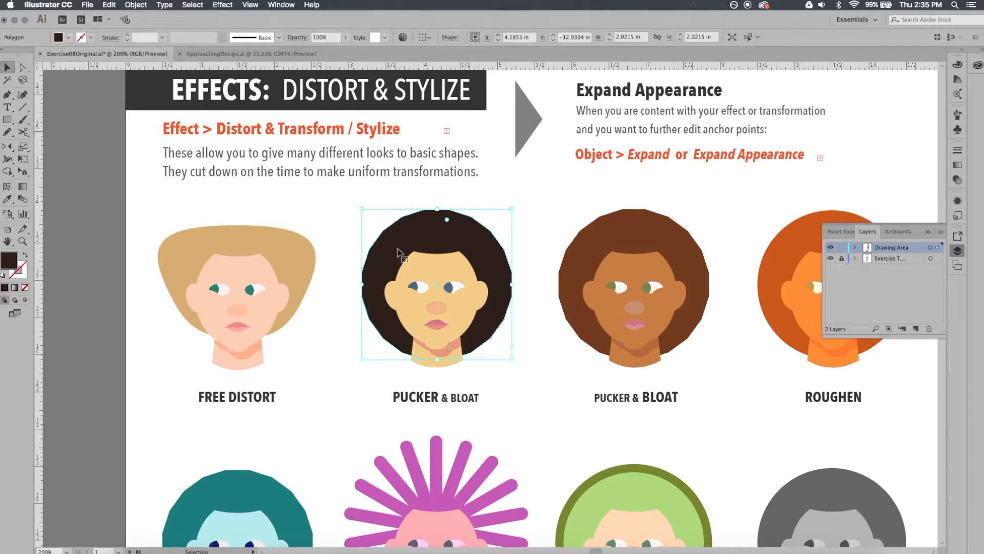
click(222, 5)
mouse_move(268, 99)
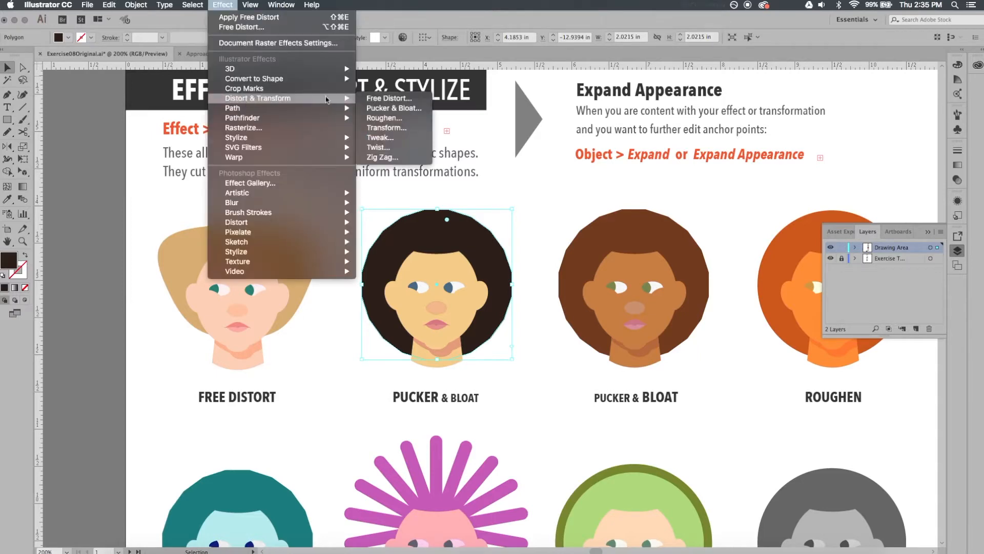
click(394, 108)
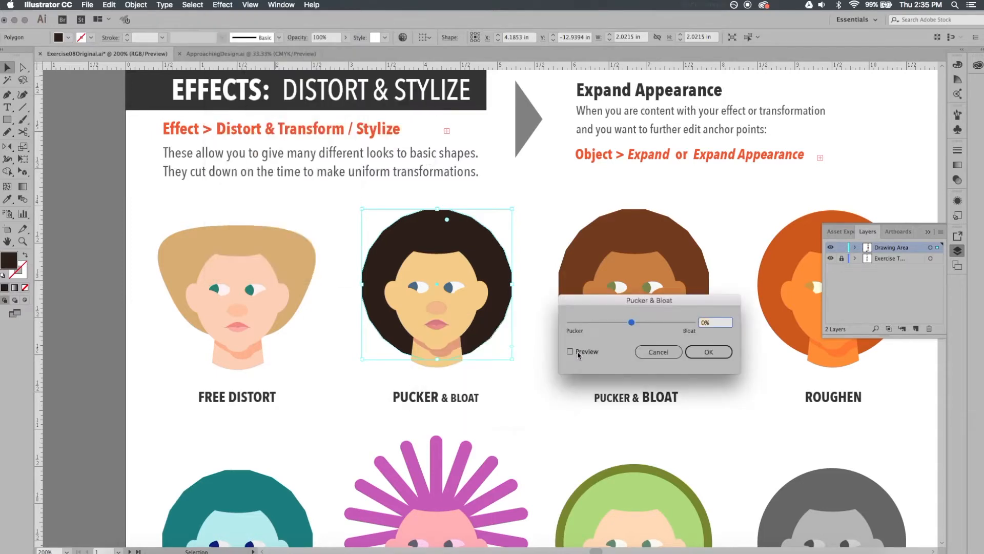
click(577, 352)
Set Pucker & Bloat to -23% to give the black hair outward spikes, apply it, and deselect the shape
drag(632, 322, 638, 325)
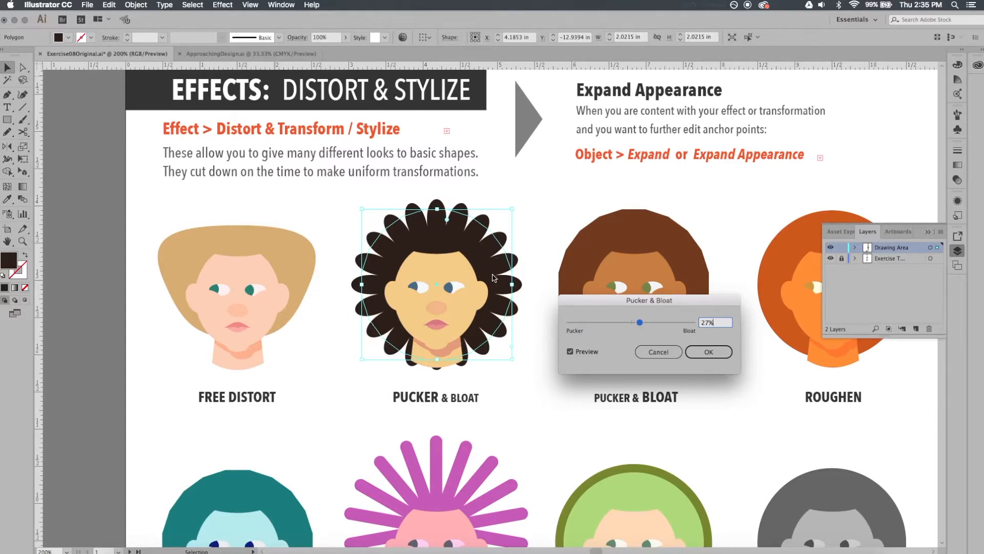
drag(640, 323, 622, 326)
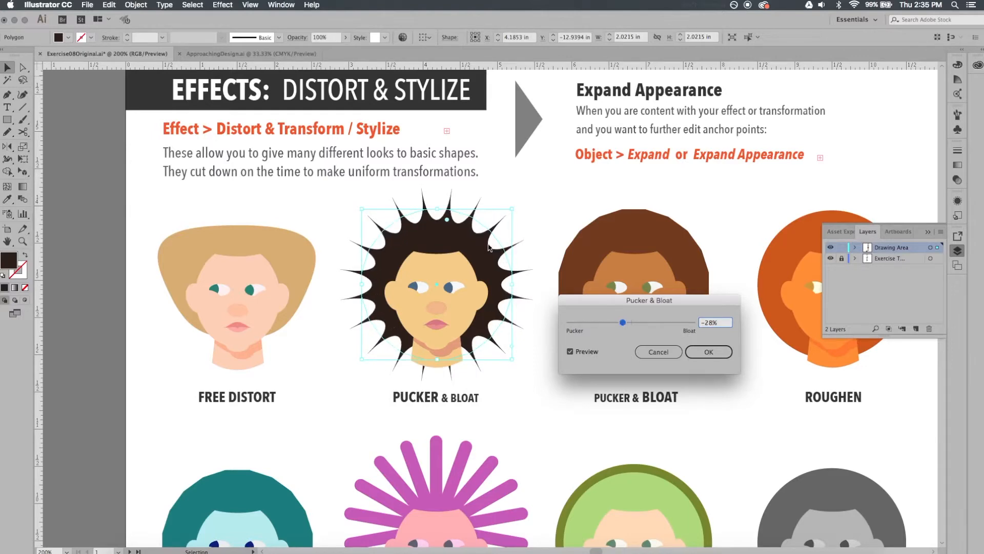
mouse_move(625, 326)
mouse_down()
mouse_move(634, 326)
mouse_move(626, 324)
mouse_up()
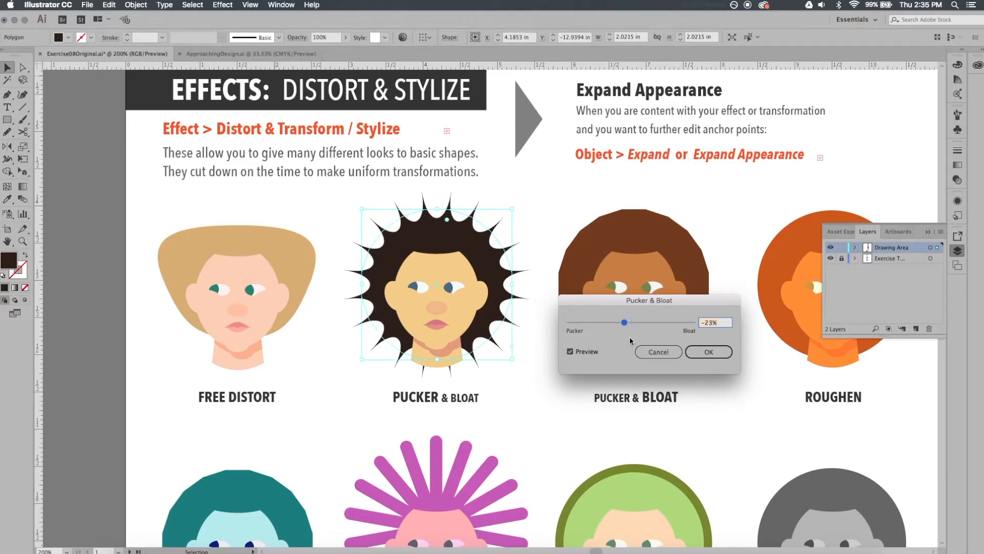
click(709, 352)
key(super+shift+a)
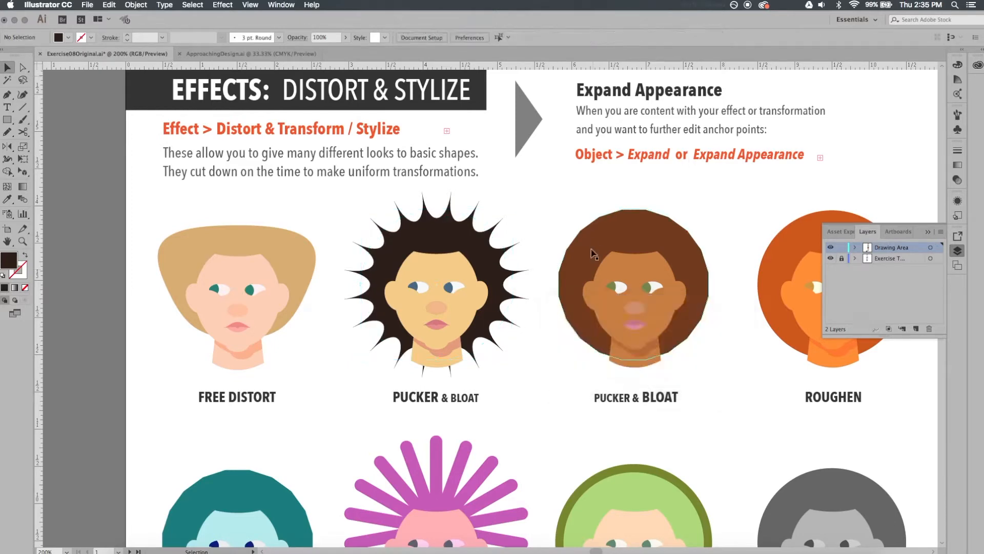
Apply a 24% Pucker & Bloat effect to the brown hair polygon of the Bloat face and deselect it
click(593, 253)
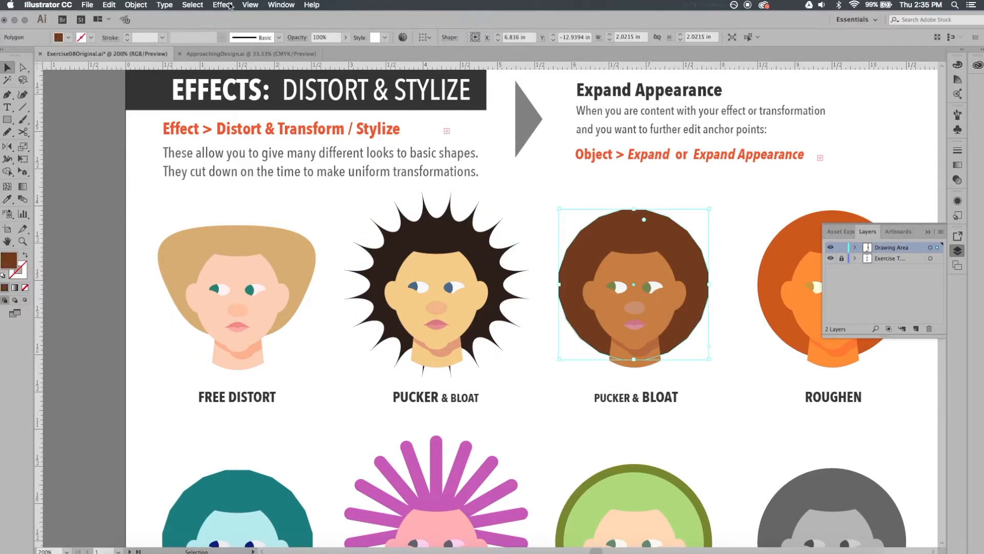
click(224, 5)
mouse_move(262, 101)
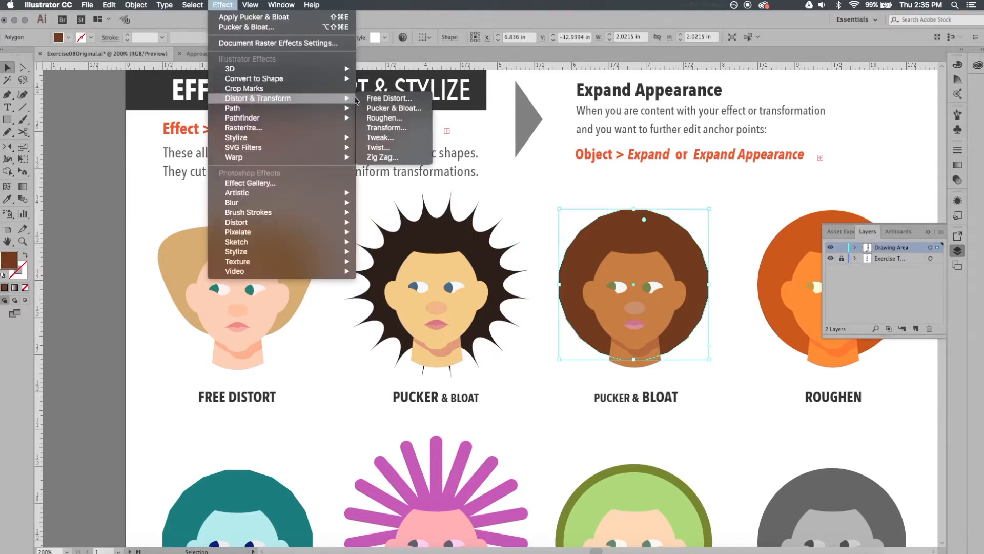
click(394, 108)
mouse_move(635, 325)
mouse_down()
mouse_move(651, 325)
mouse_move(642, 326)
mouse_up()
click(571, 352)
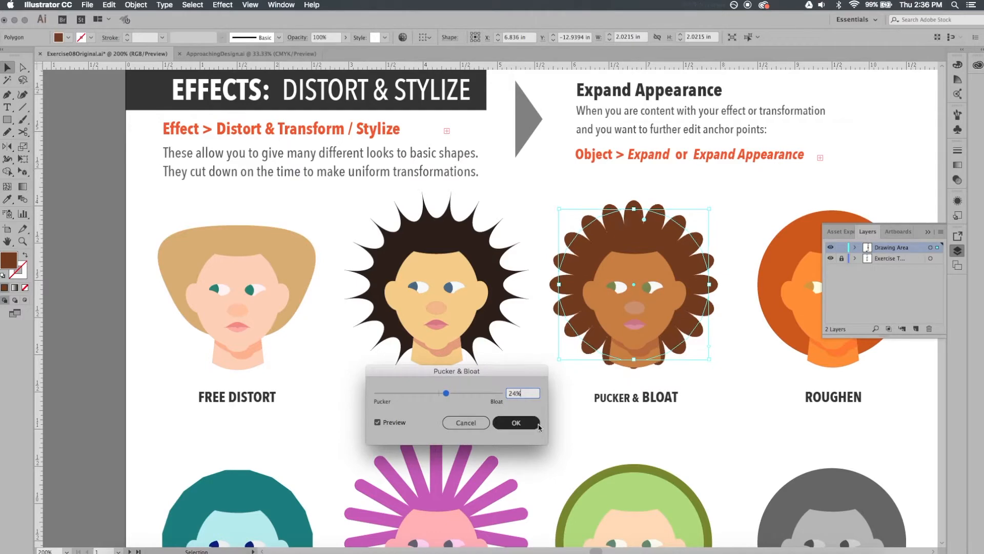
click(516, 423)
click(730, 424)
Select the orange hair circle of the Roughen face and open the Roughen effect for it
scroll(638, 358, right, 5)
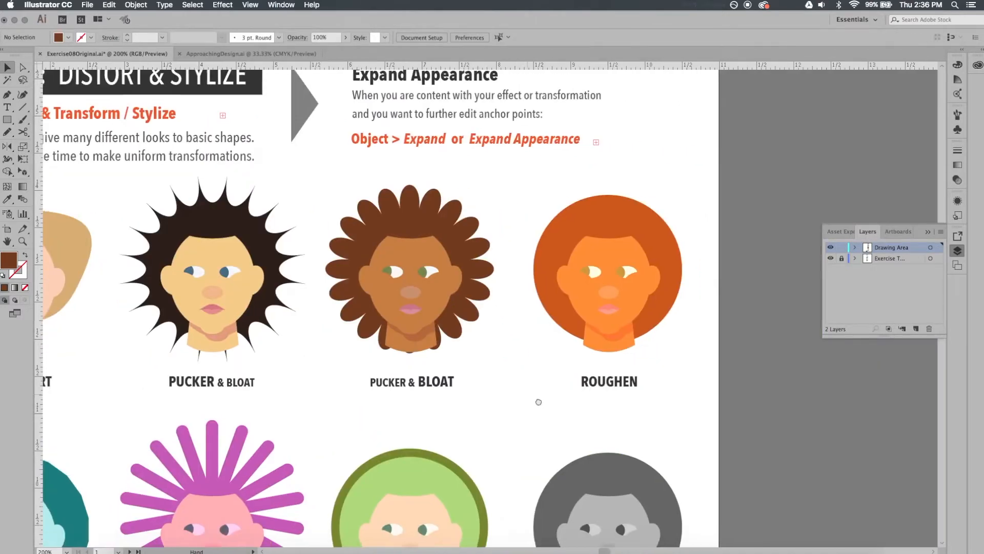
click(598, 218)
click(222, 4)
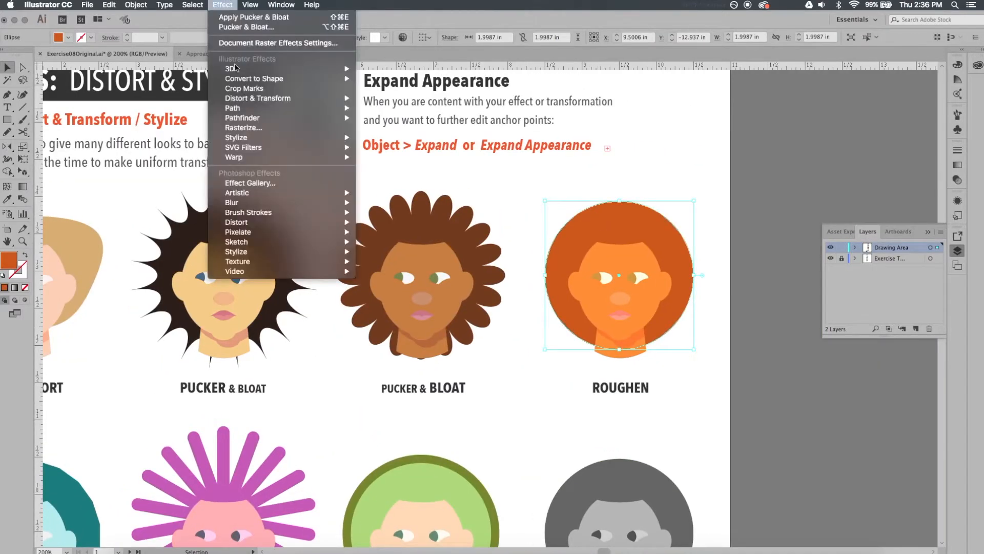
mouse_move(247, 98)
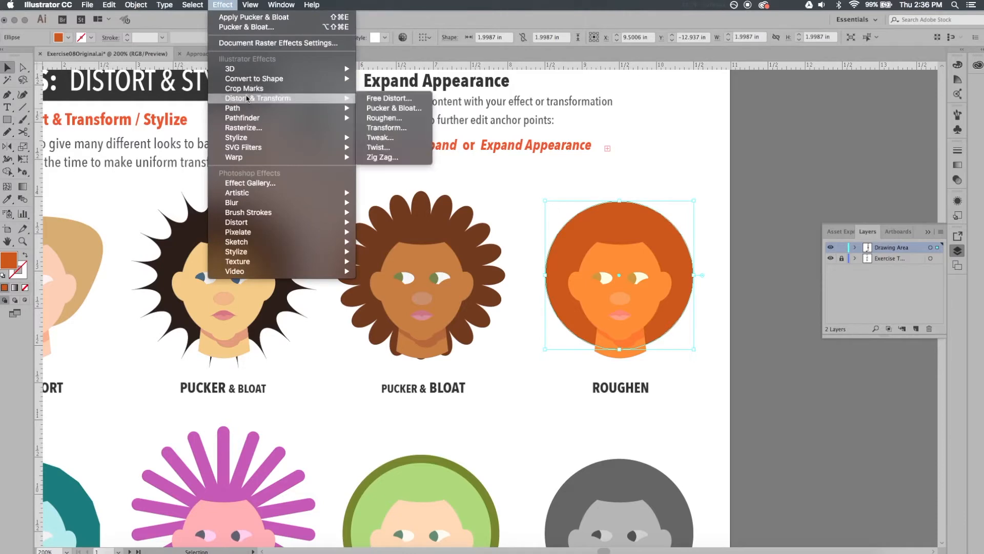
click(371, 119)
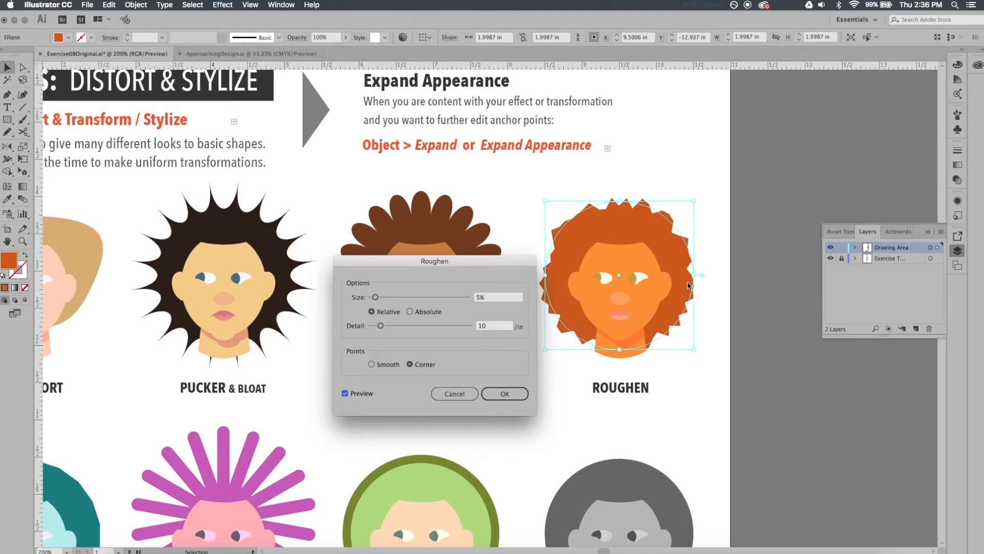
Set Roughen to 8% relative size, 25 per inch detail and smooth points, apply it to the orange hair, and deselect
drag(376, 297, 384, 297)
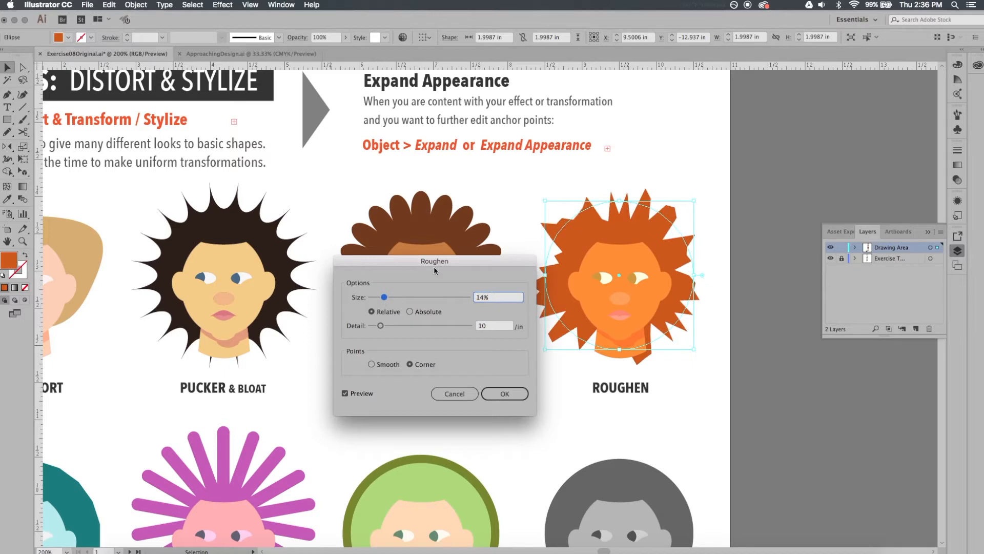
drag(381, 298, 430, 328)
drag(374, 297, 377, 298)
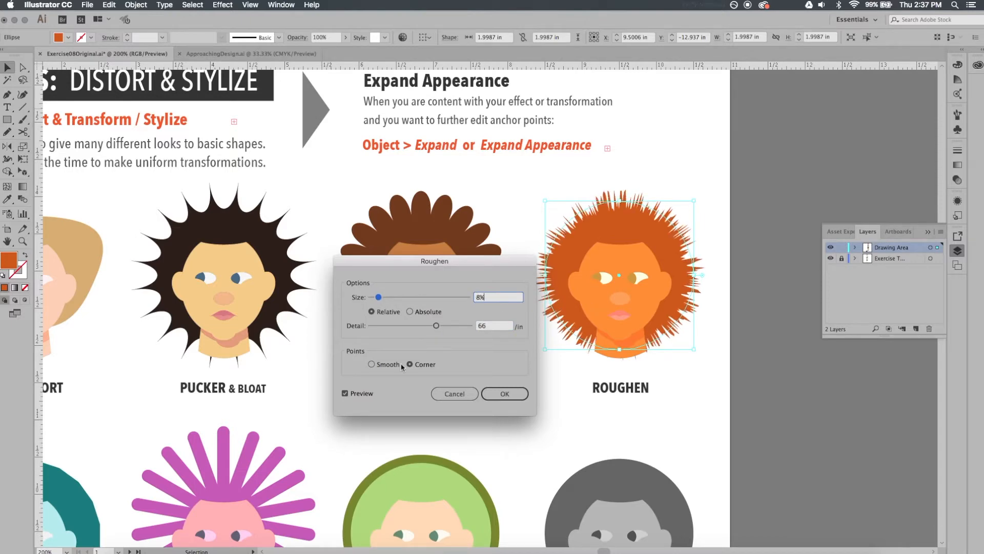
click(371, 364)
drag(436, 325, 395, 325)
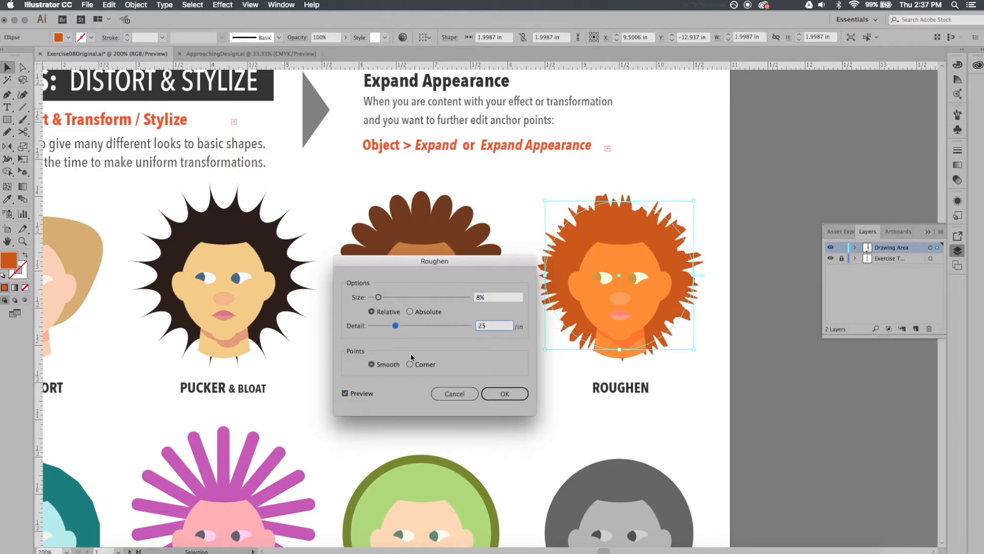
click(511, 396)
click(488, 377)
Select the teal hair polygon of the Tweak face and open the Tweak effect with its preview enabled
drag(278, 465, 549, 282)
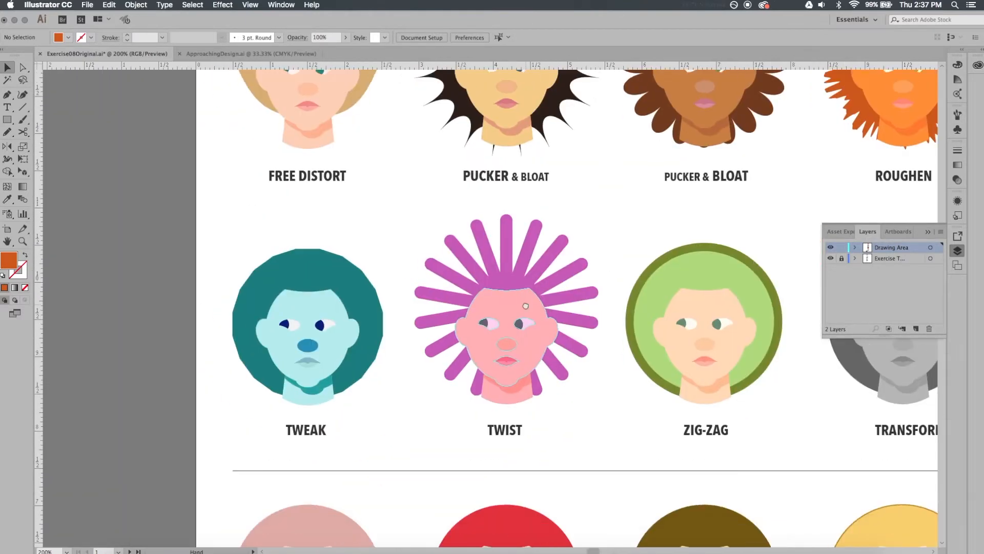
click(344, 269)
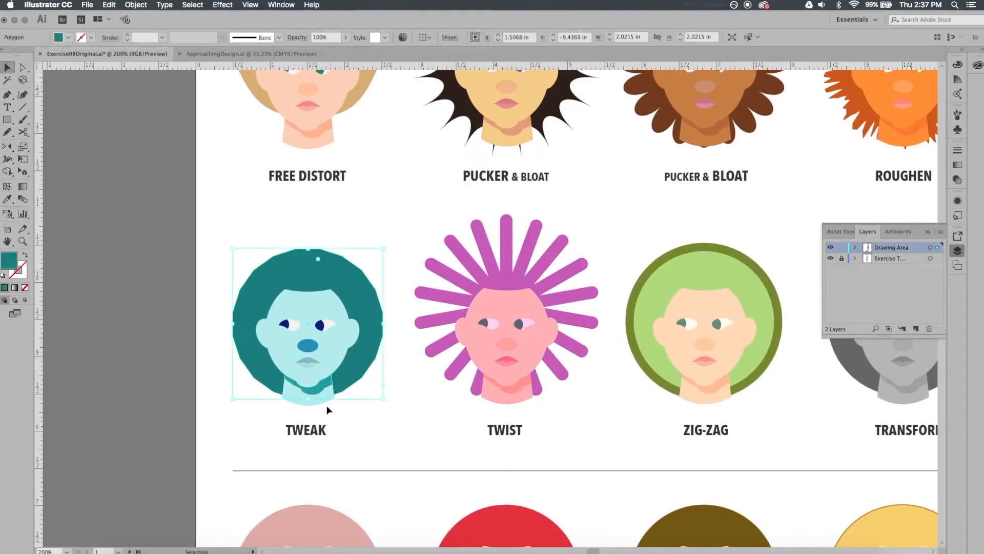
click(222, 5)
mouse_move(298, 98)
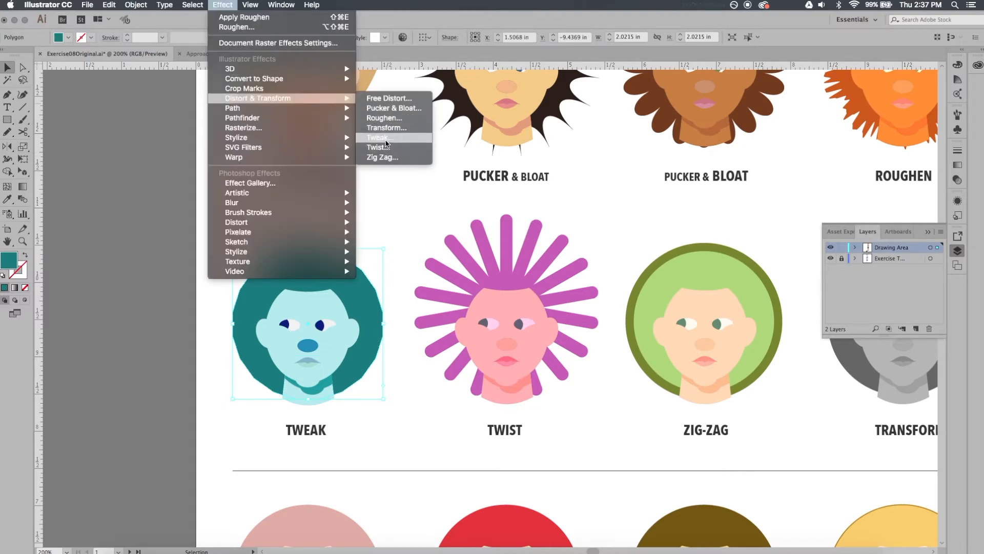
click(385, 138)
click(467, 430)
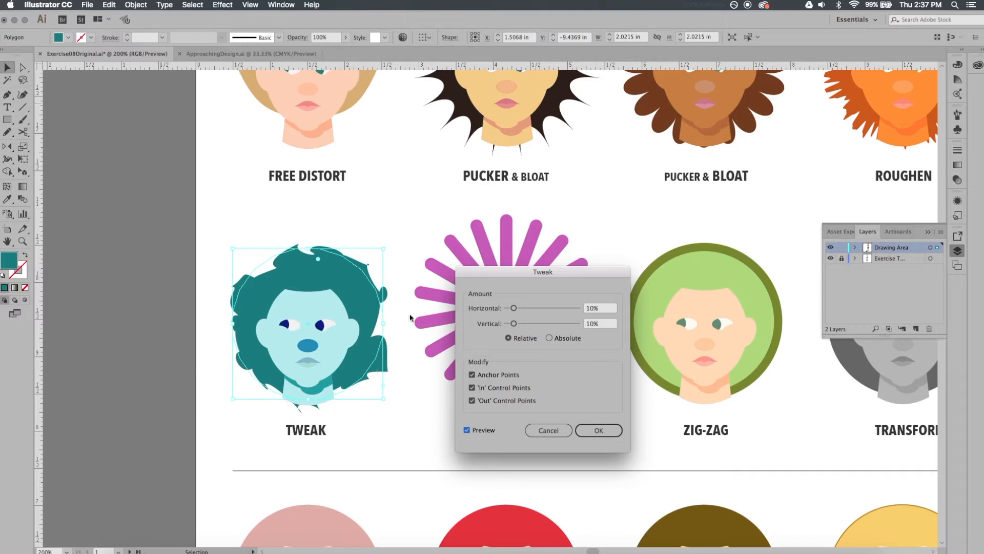
Try different Tweak amounts on the teal hair, including 14% horizontal and 7% vertical, and compare Absolute with Relative measurement
drag(517, 323, 527, 327)
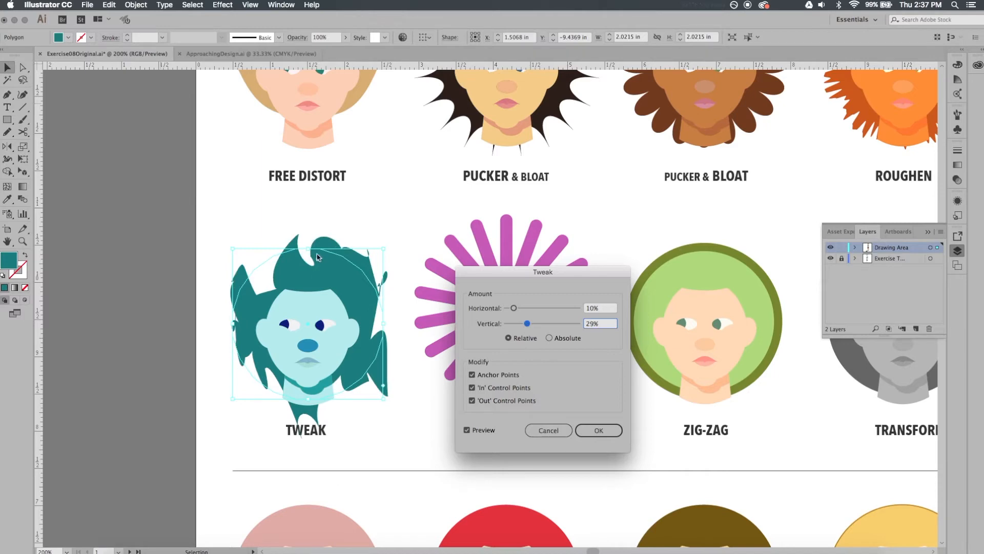
mouse_move(530, 327)
mouse_down()
mouse_move(516, 327)
mouse_move(517, 311)
mouse_move(542, 308)
mouse_move(516, 308)
mouse_move(517, 327)
mouse_up()
drag(518, 326, 516, 326)
click(549, 338)
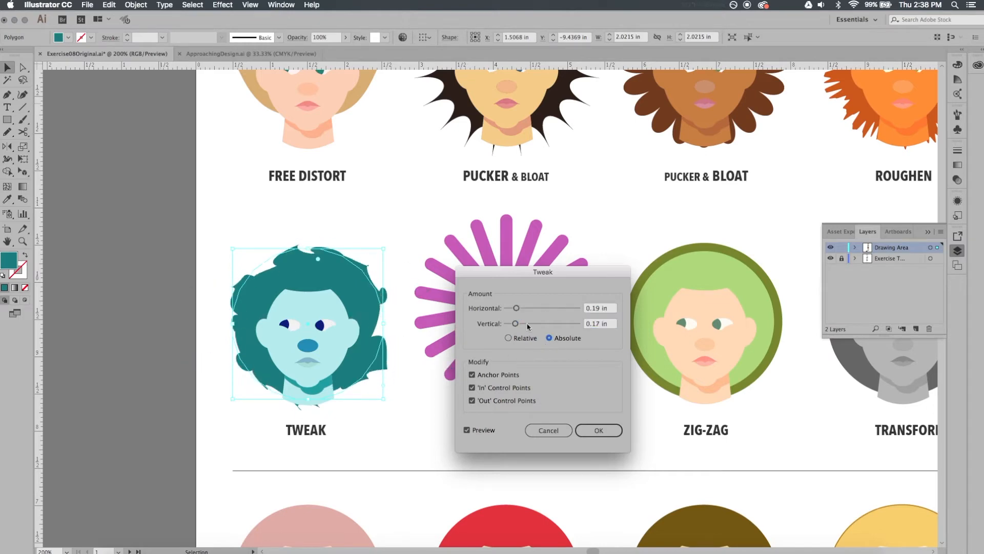
click(510, 339)
drag(515, 329, 512, 326)
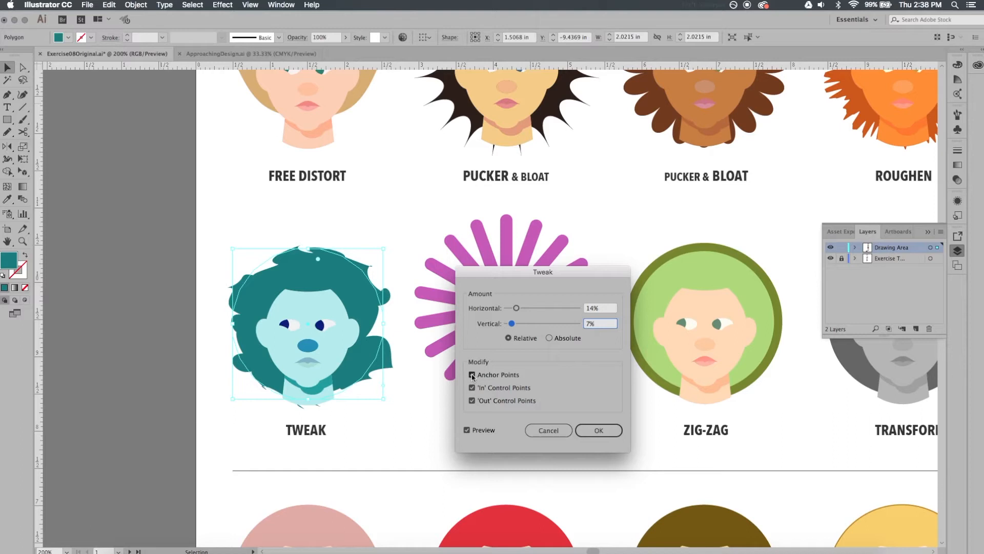
Compare Tweak's anchor and control point options, set about 16% horizontal and 17% vertical, and apply the effect to the teal hair
click(472, 374)
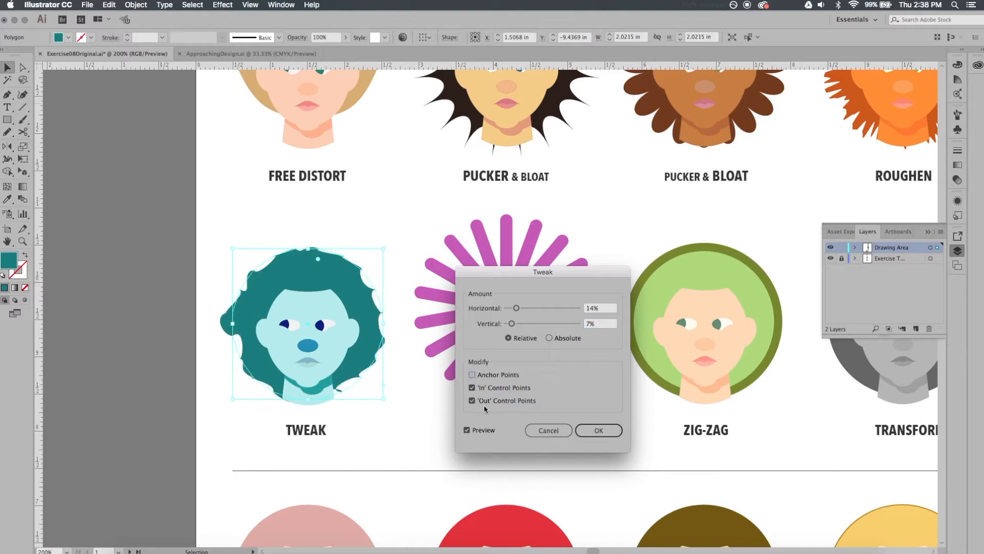
click(472, 387)
click(473, 401)
drag(515, 328, 525, 308)
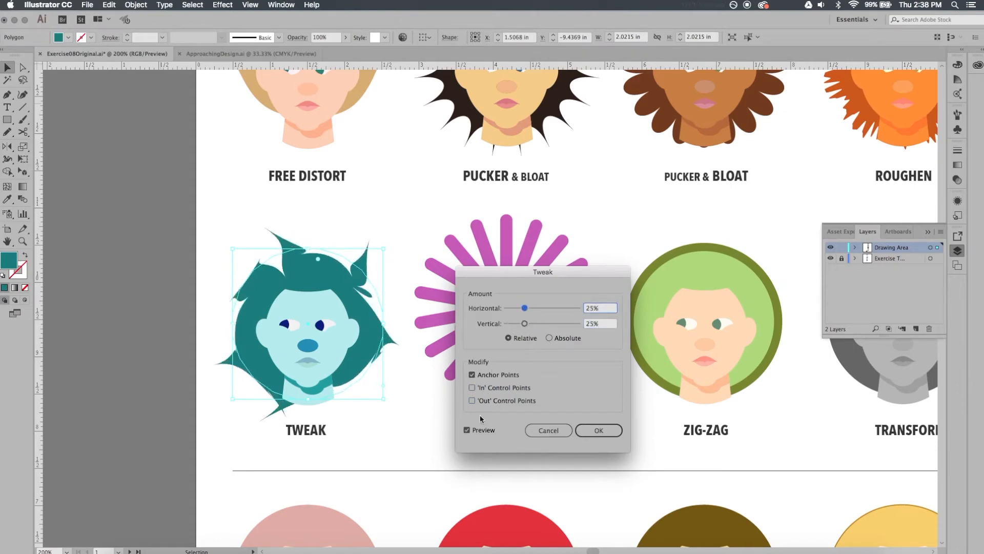
drag(525, 324, 519, 324)
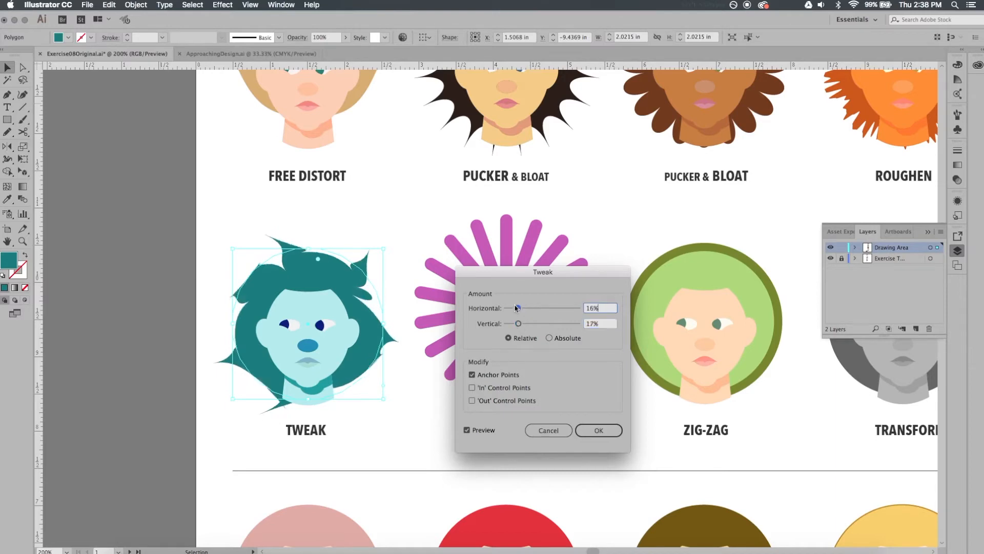
click(597, 431)
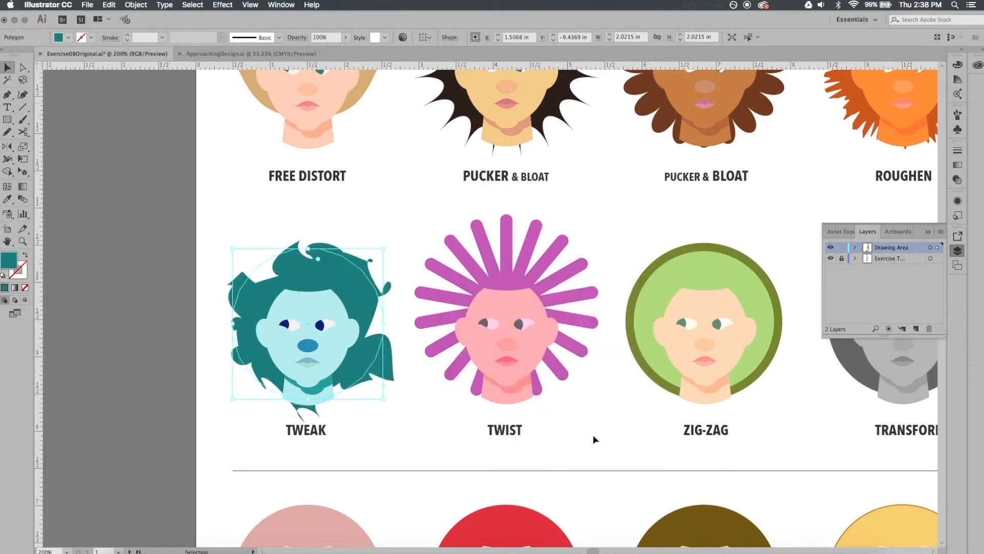
Select the radiating purple hair lines of the Twist face and open the Twist effect with preview, keeping the hair unobstructed
click(583, 269)
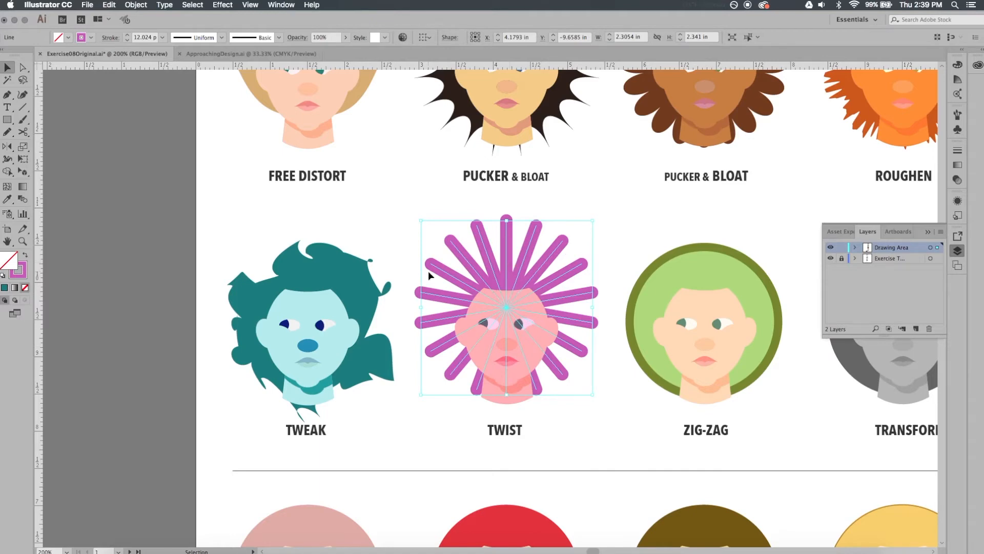
click(224, 5)
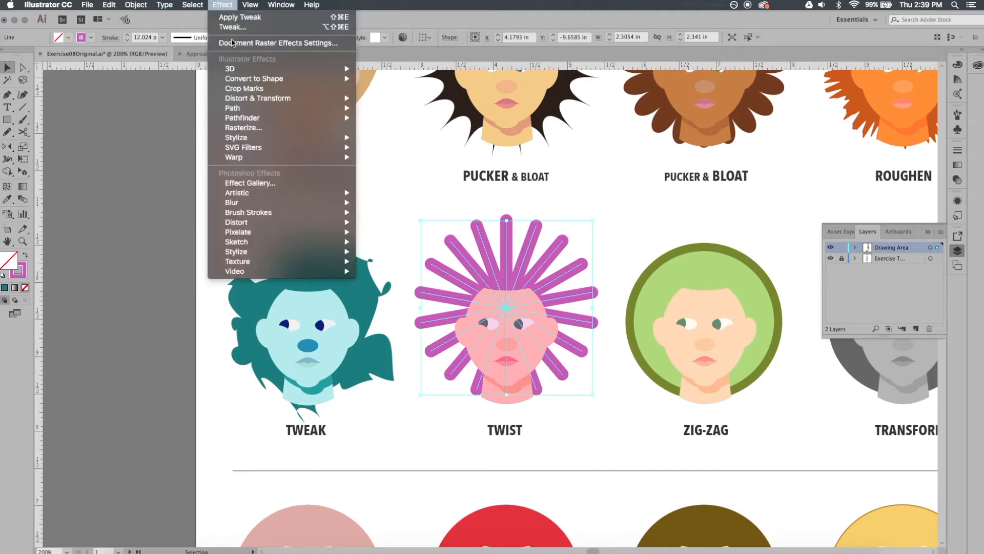
mouse_move(308, 97)
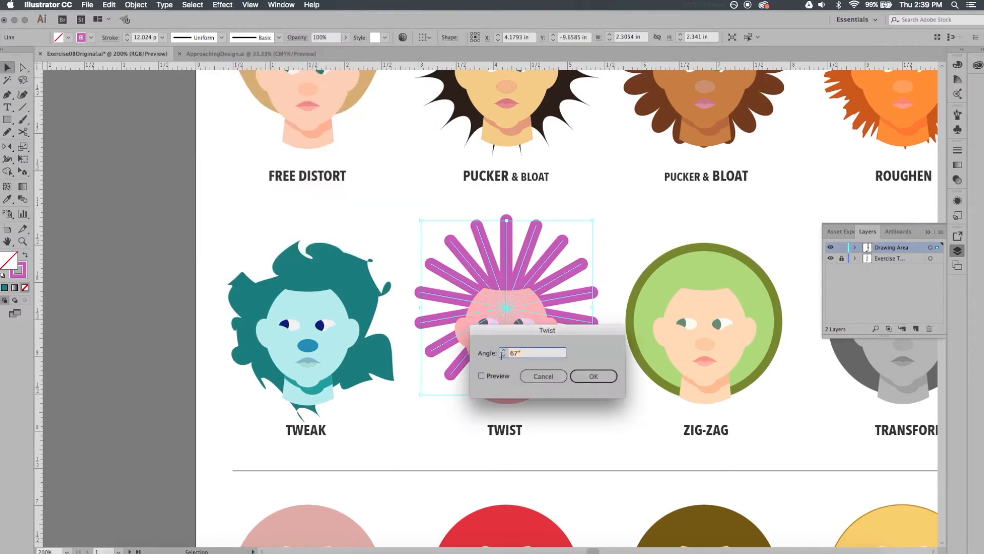
click(482, 376)
drag(548, 330, 667, 353)
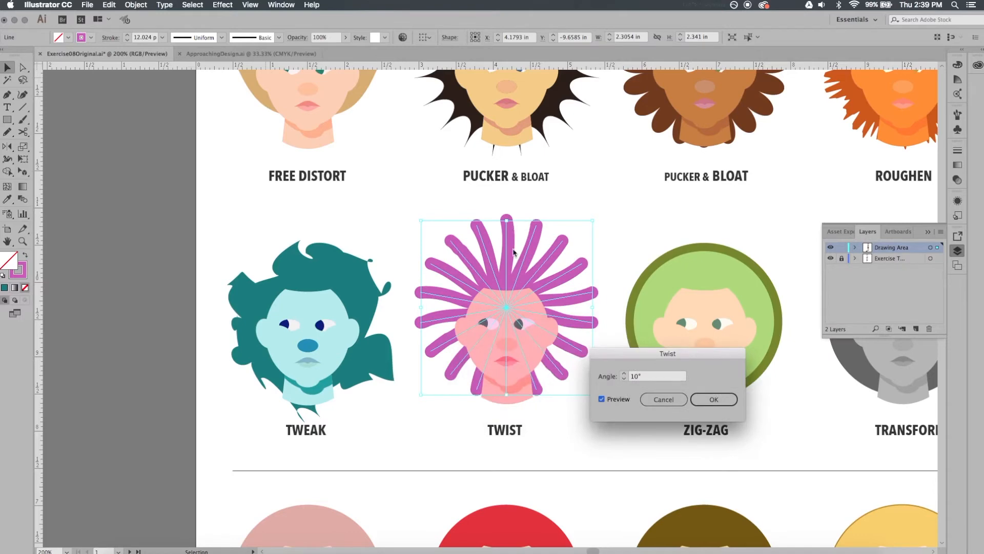
Try increasing positive Twist angles on the purple hair lines, from 10° in small increments up to 98°
click(624, 375)
click(624, 375)
click(624, 374)
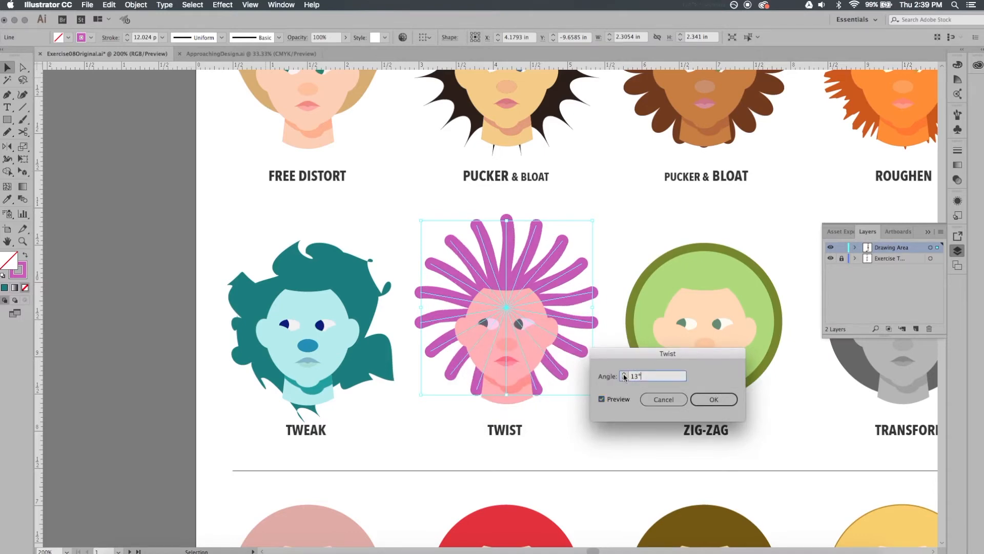
click(624, 374)
click(624, 374)
click(624, 374)
click(624, 375)
text(98)
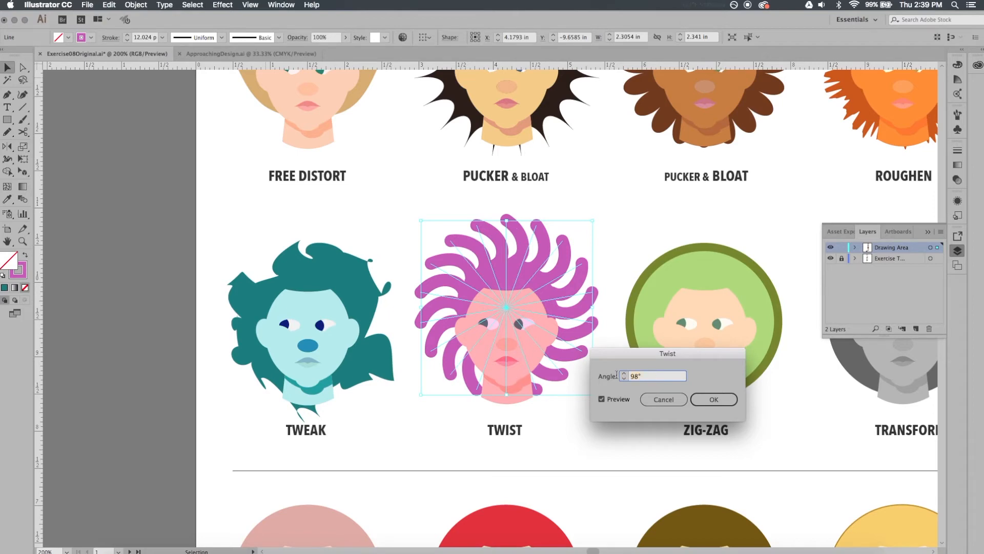
Set the Twist angle to -100°, apply the effect to the purple hair lines, and deselect them
click(602, 399)
click(602, 399)
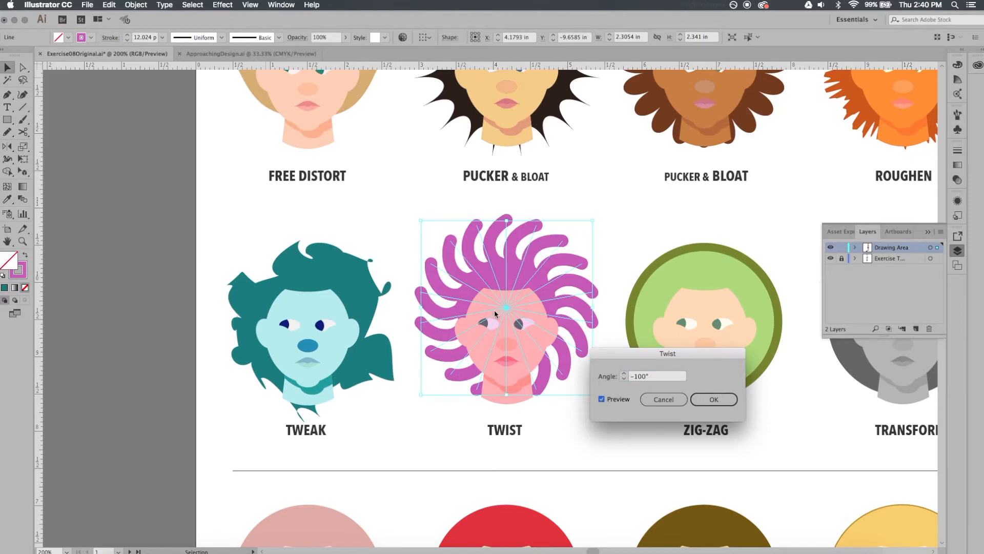
click(716, 401)
click(628, 403)
Select the outlined green hair circle of the Zig-Zag face and open the Zig Zag effect with its preview enabled
drag(628, 402, 446, 398)
click(575, 272)
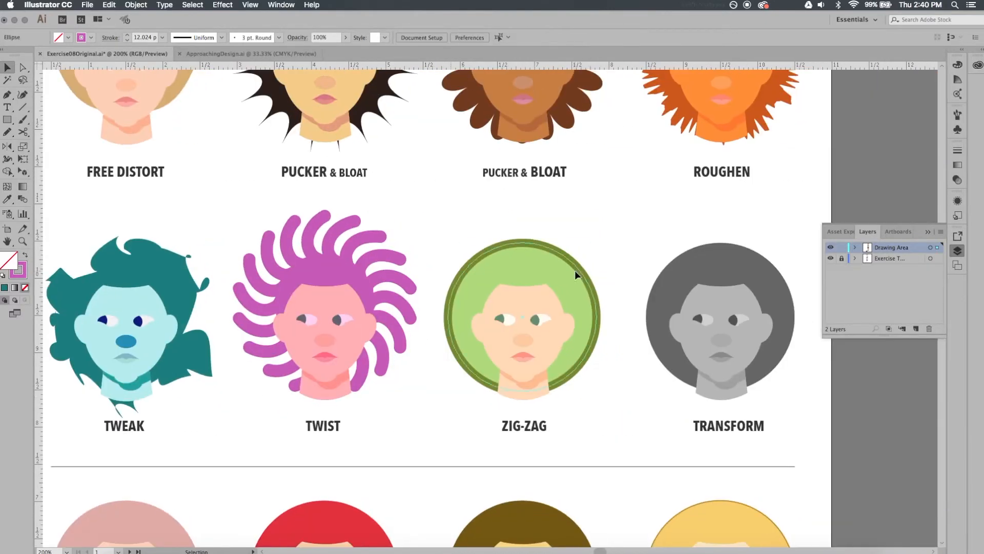
click(223, 5)
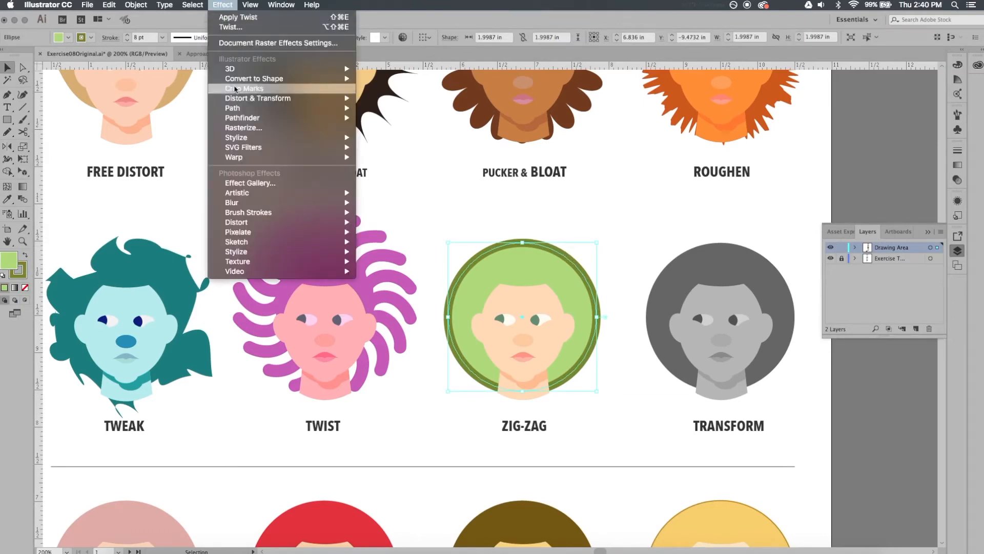
mouse_move(241, 98)
click(377, 150)
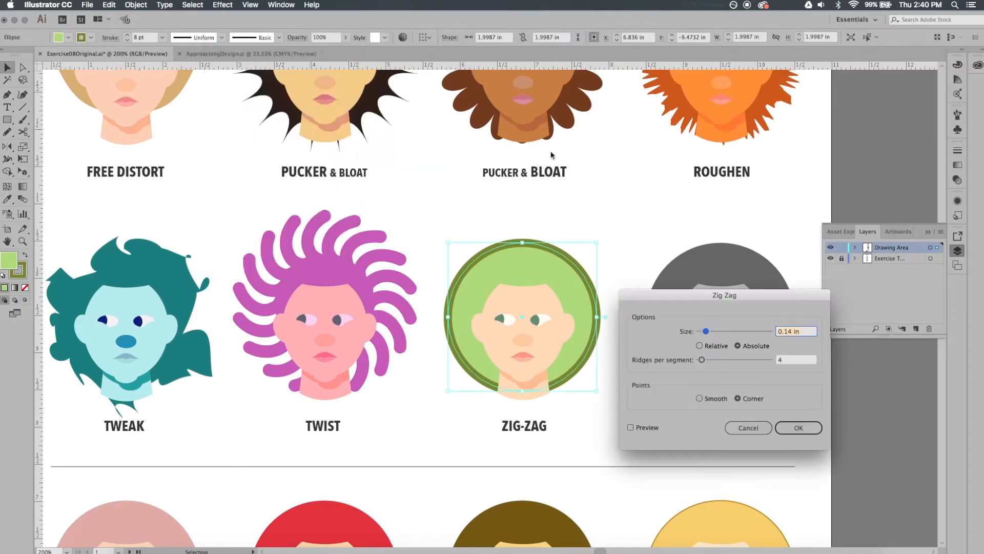
click(626, 399)
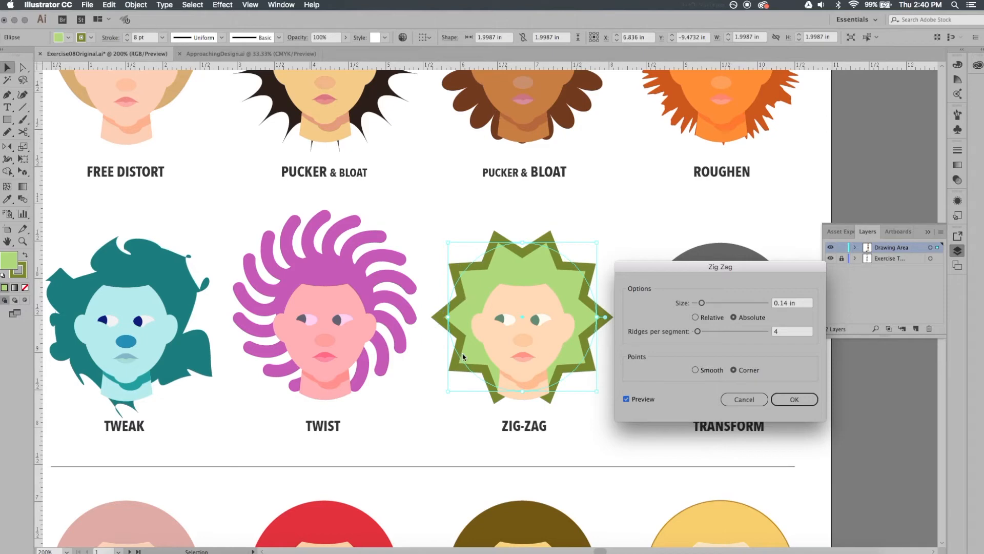
Switch Zig Zag to smooth points, fine-tune its size and ridges per segment, and apply it to the green hair circle
mouse_move(701, 303)
mouse_down()
mouse_move(701, 334)
mouse_move(701, 304)
mouse_up()
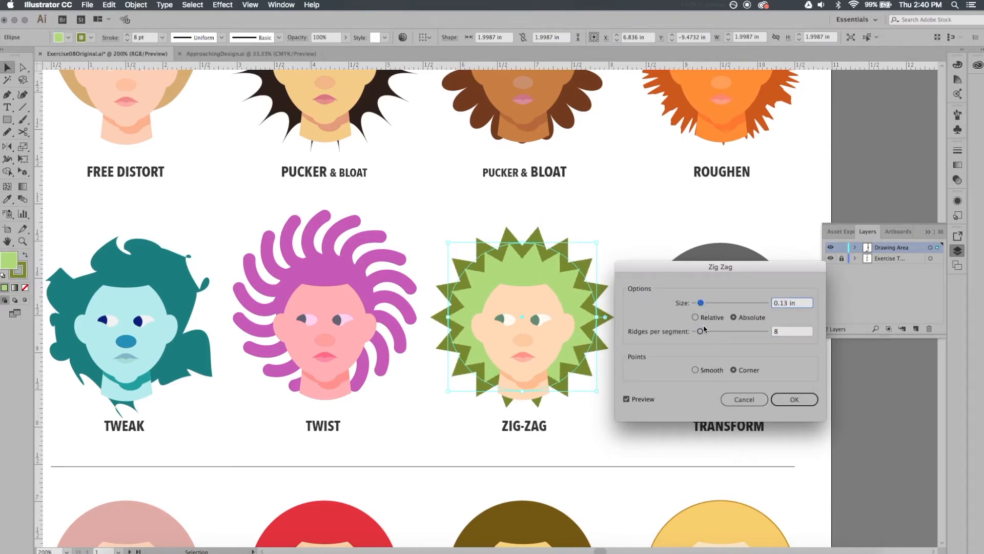
click(695, 370)
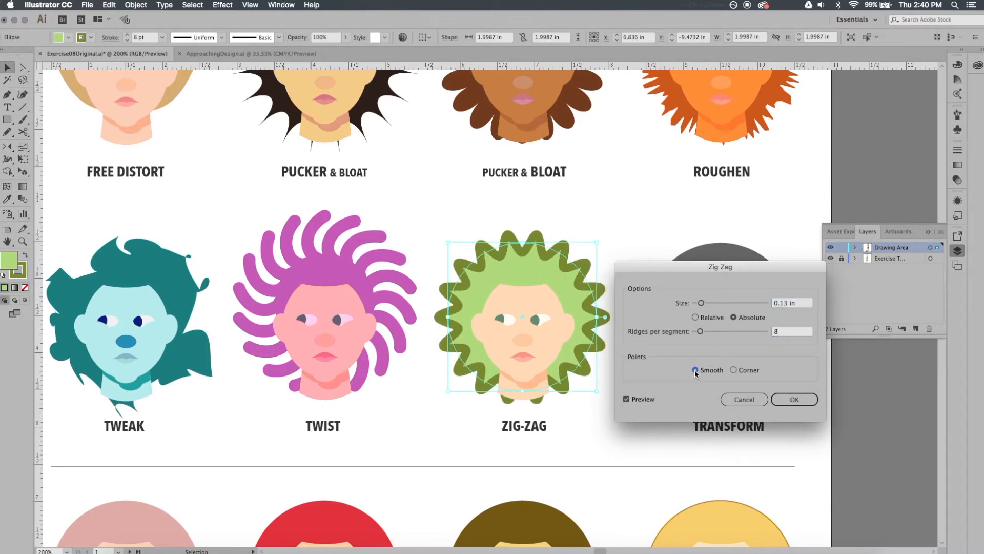
mouse_move(704, 334)
mouse_down()
mouse_move(710, 306)
mouse_move(723, 307)
mouse_move(704, 306)
mouse_move(700, 334)
mouse_up()
click(794, 401)
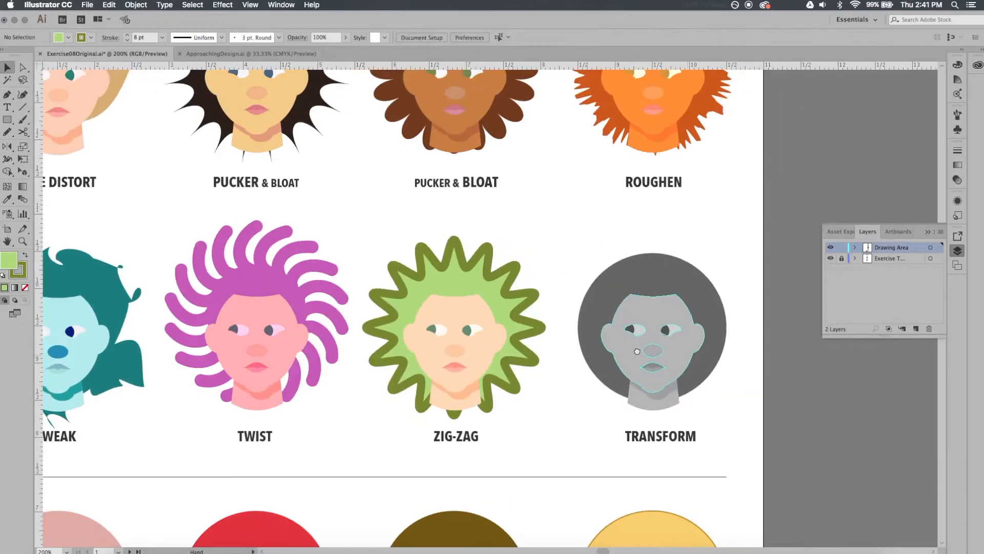
Select the gray hair circle of the Transform face and open the Transform effect with its preview enabled
scroll(637, 351, right, 3)
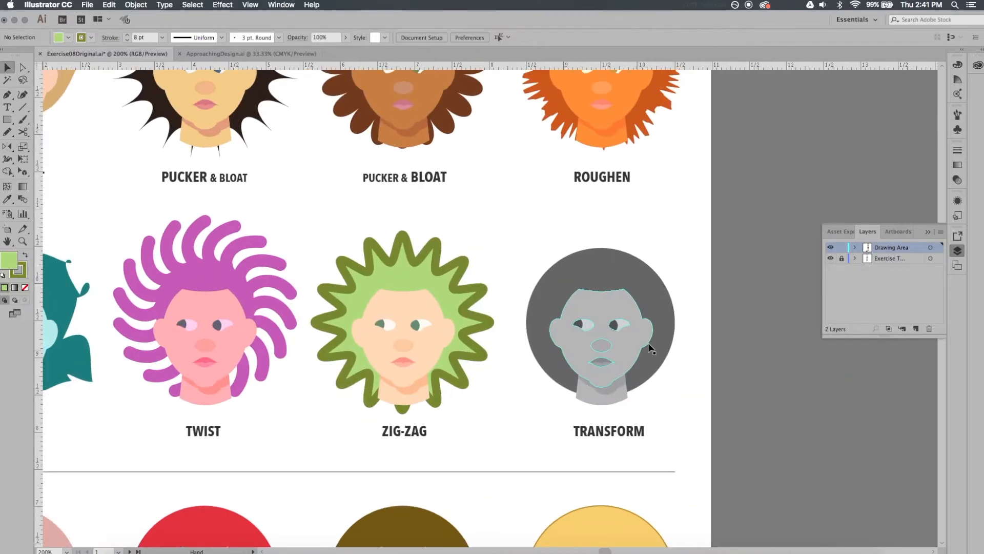
click(620, 255)
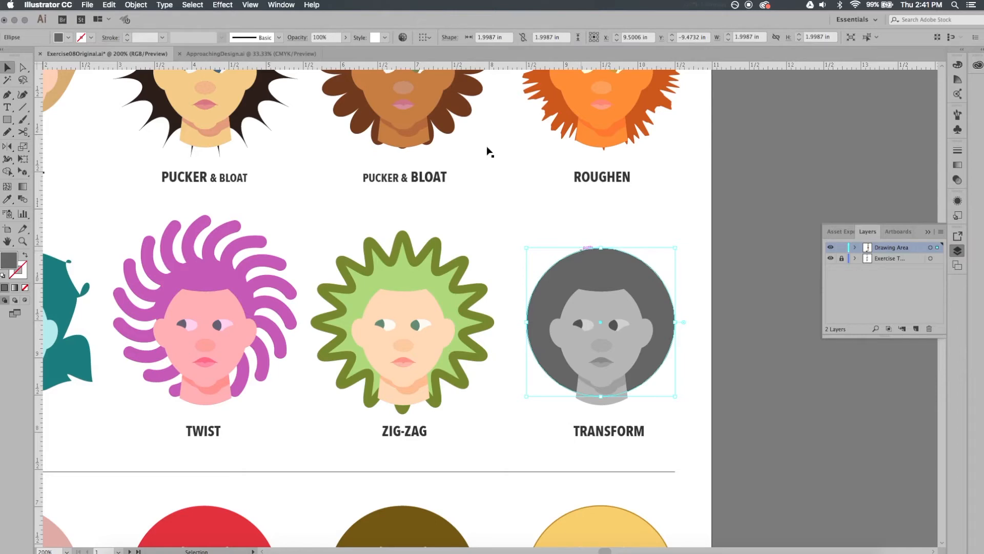
click(223, 5)
mouse_move(331, 97)
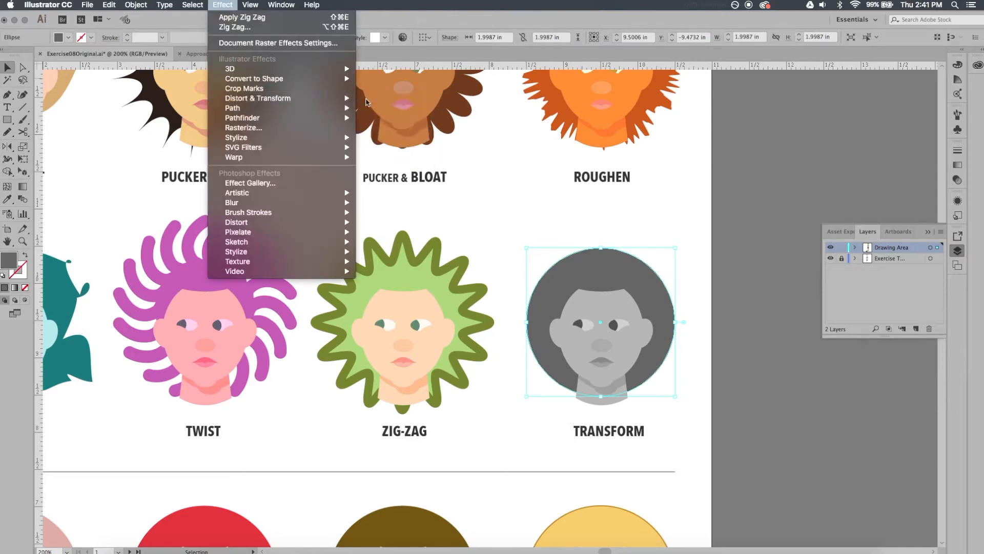
click(365, 126)
drag(590, 140, 332, 172)
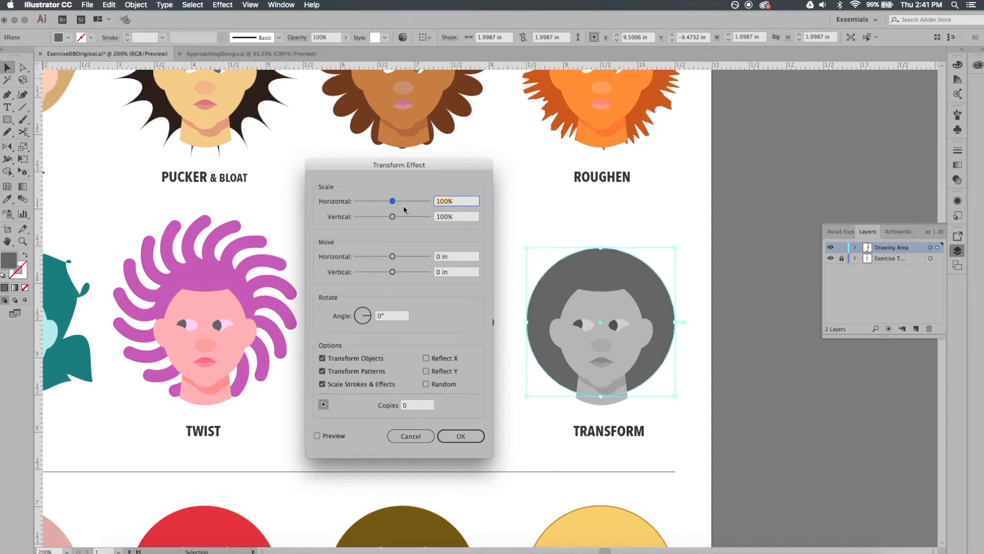
click(317, 435)
Scale the gray hair circle to 125% horizontally and 78% vertically, move it 0.0694 in horizontally, and rotate it 33°
drag(392, 201, 386, 220)
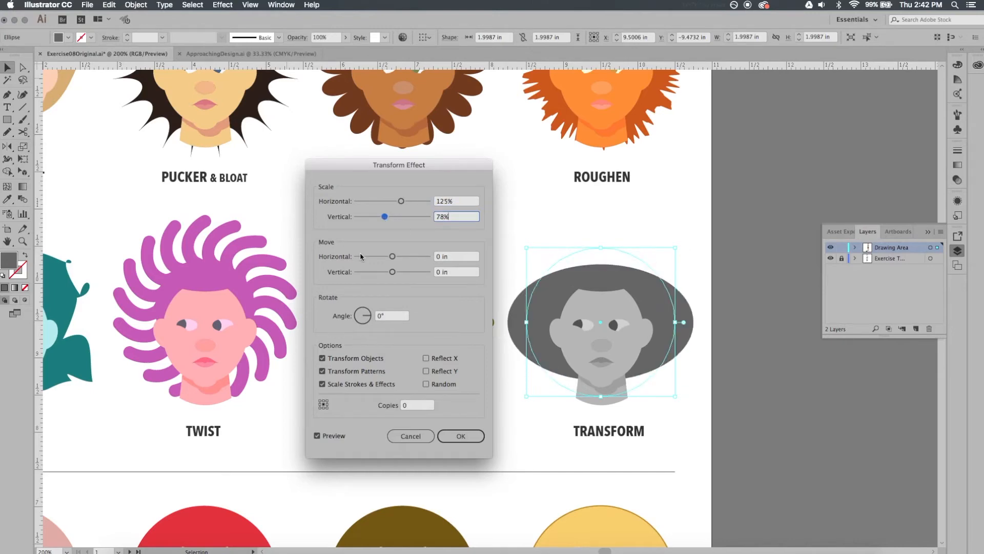
drag(392, 257, 393, 257)
drag(362, 314, 367, 311)
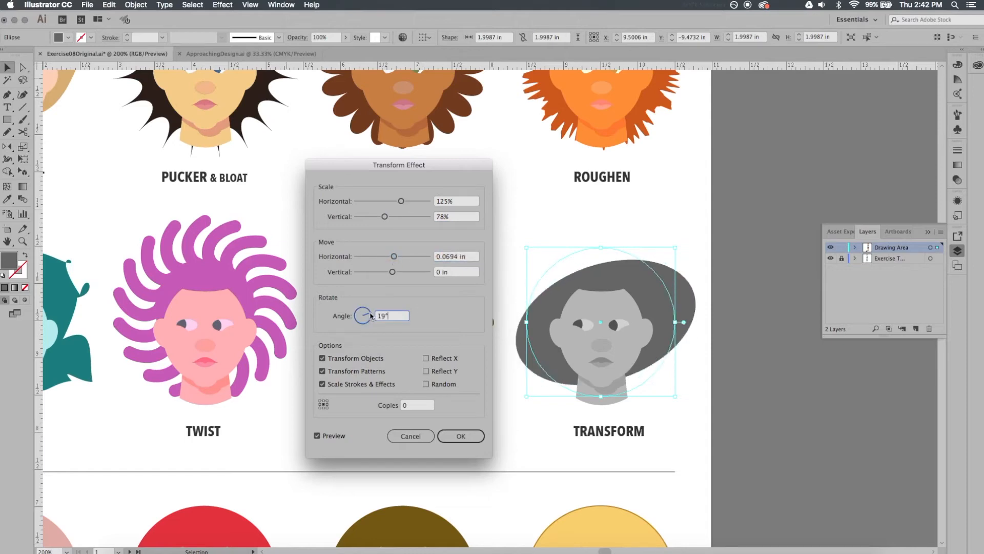
Try 2 copies in the Transform effect, return the copies to 0, and apply the effect to the gray hair circle
click(408, 406)
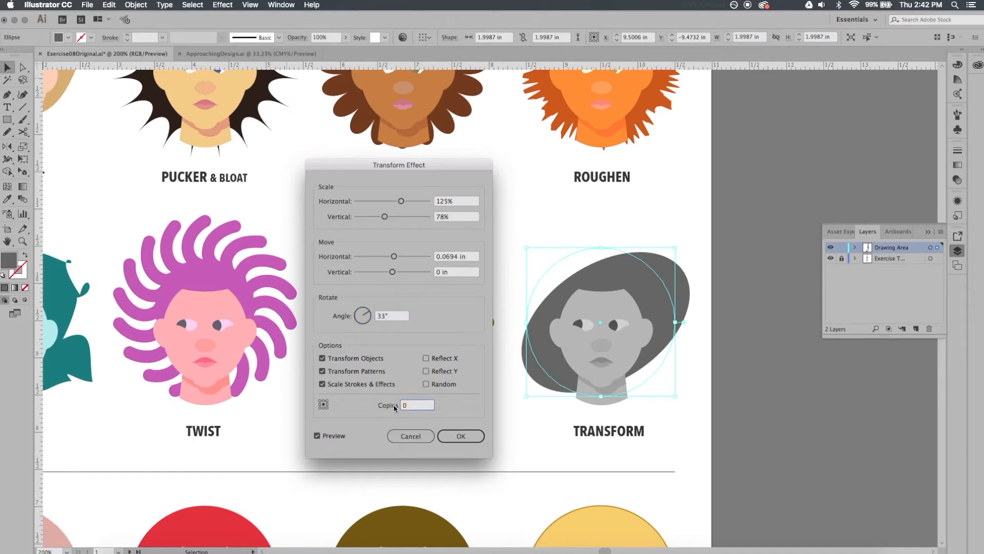
key(Tab)
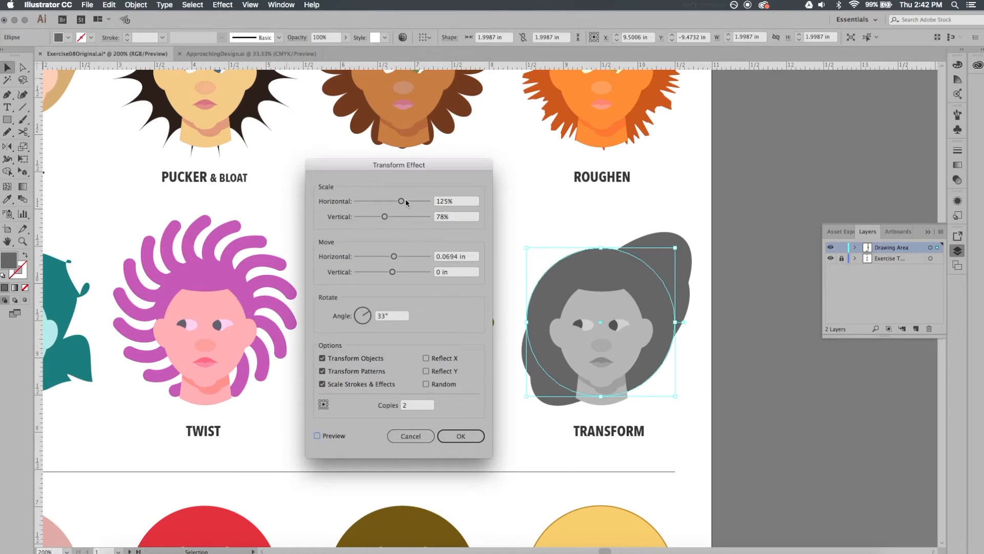
double_click(413, 405)
text(0)
click(317, 435)
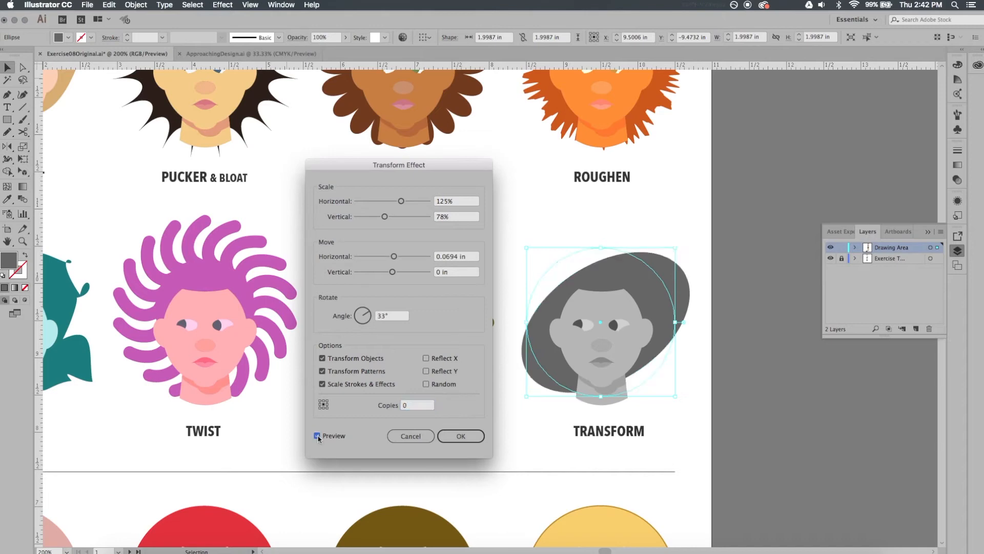
click(459, 437)
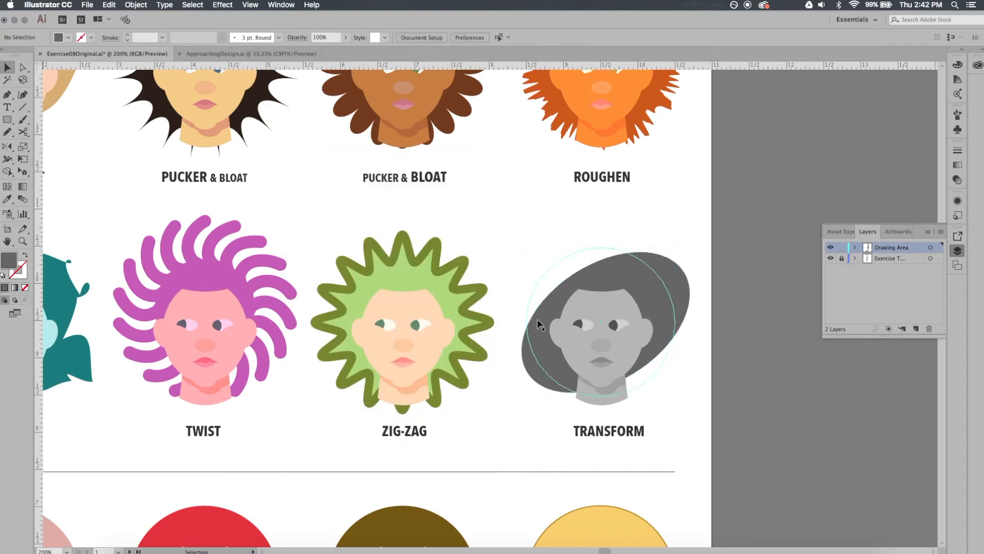
Collapse the floating Layers panel that covers part of the Outer Glow face
scroll(500, 411, down, 10)
scroll(500, 410, left, 7)
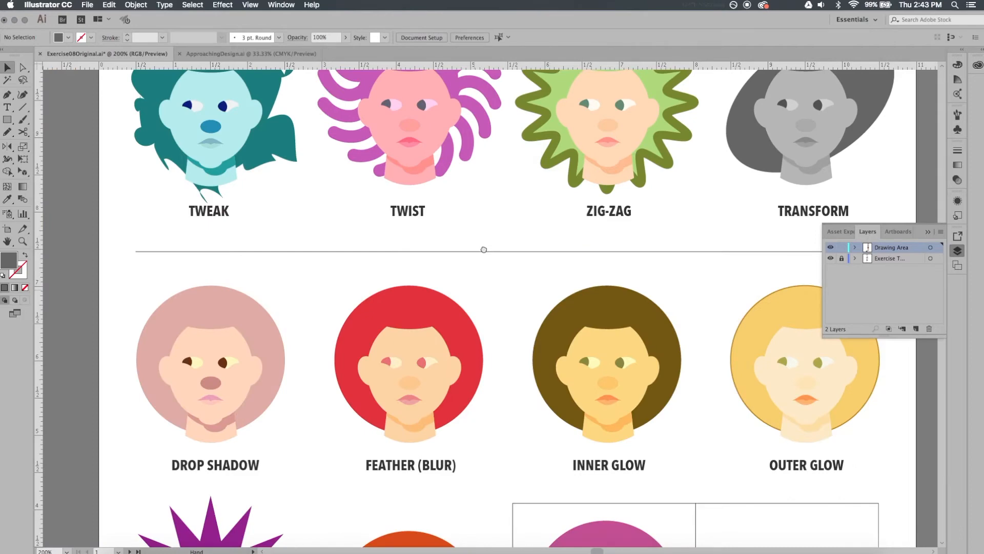
drag(547, 255, 517, 230)
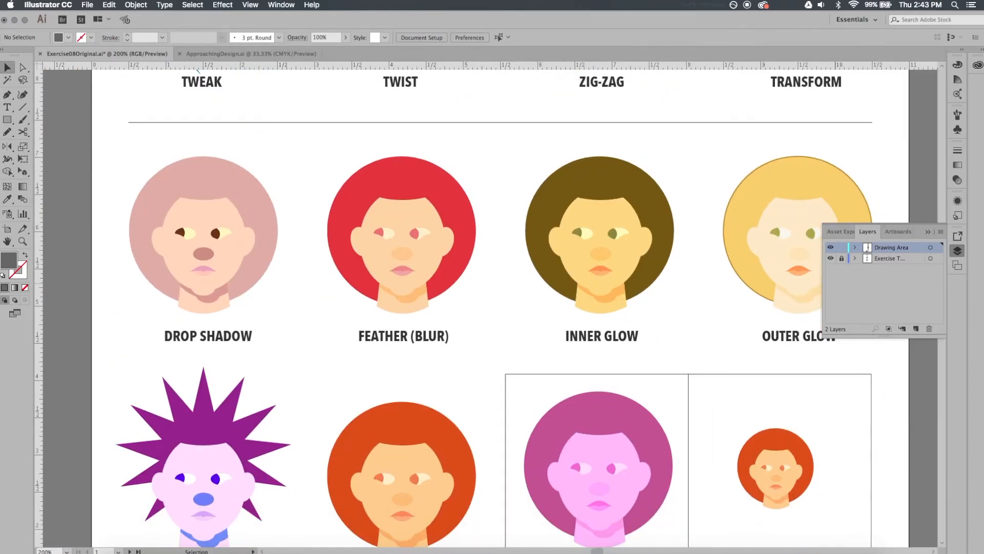
click(927, 231)
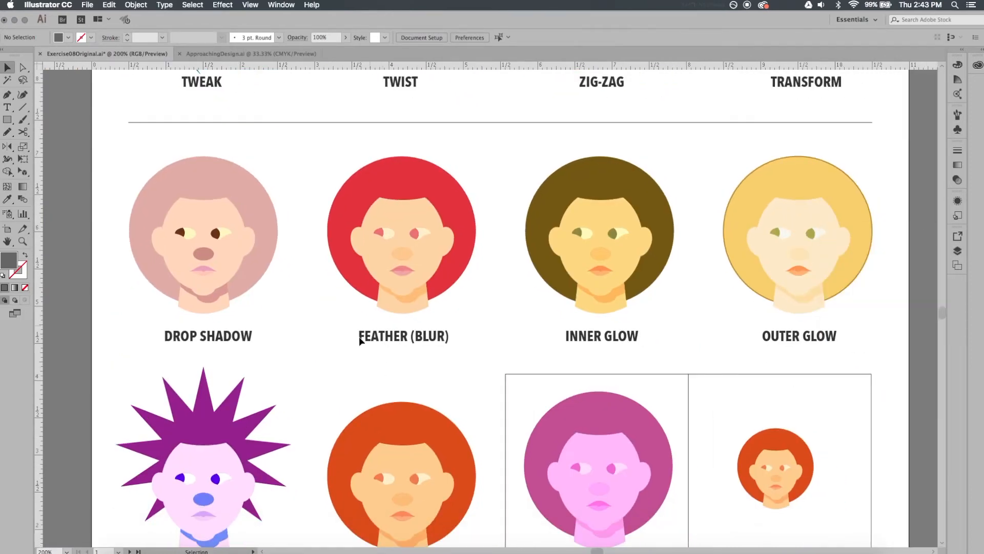
scroll(362, 369, left, 3)
scroll(361, 369, down, 1)
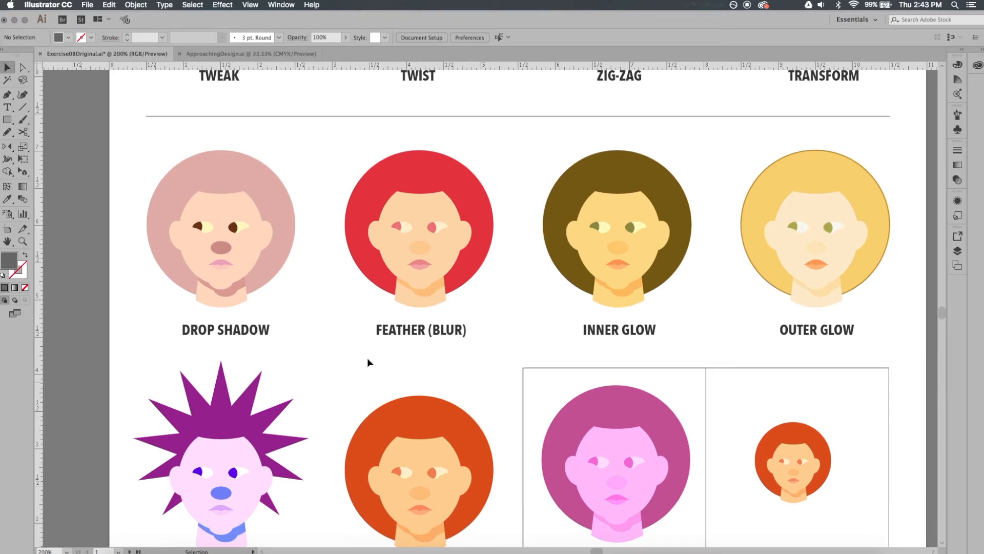
Select the pink hair circle of the Drop Shadow face and open the Drop Shadow effect with its preview enabled
click(274, 187)
click(224, 4)
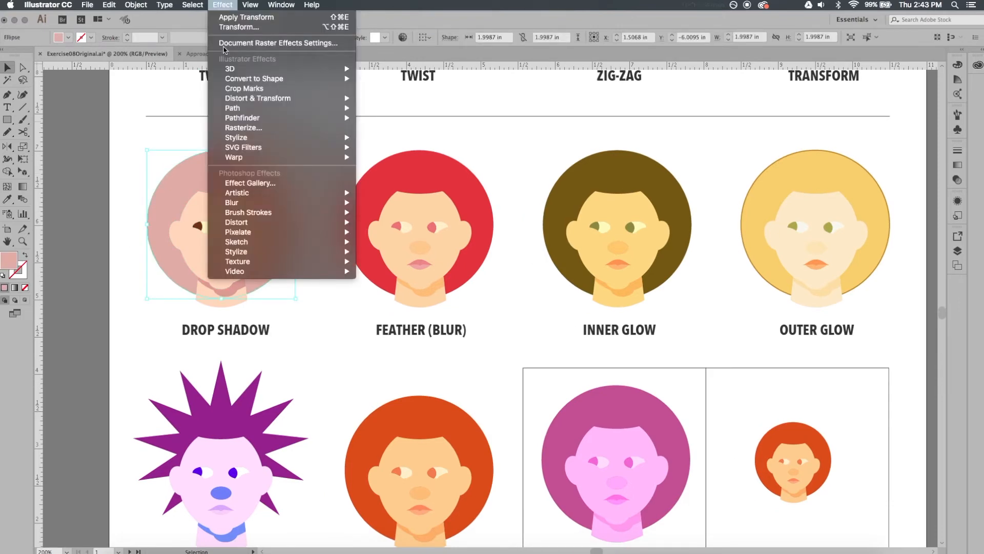
mouse_move(256, 137)
click(385, 140)
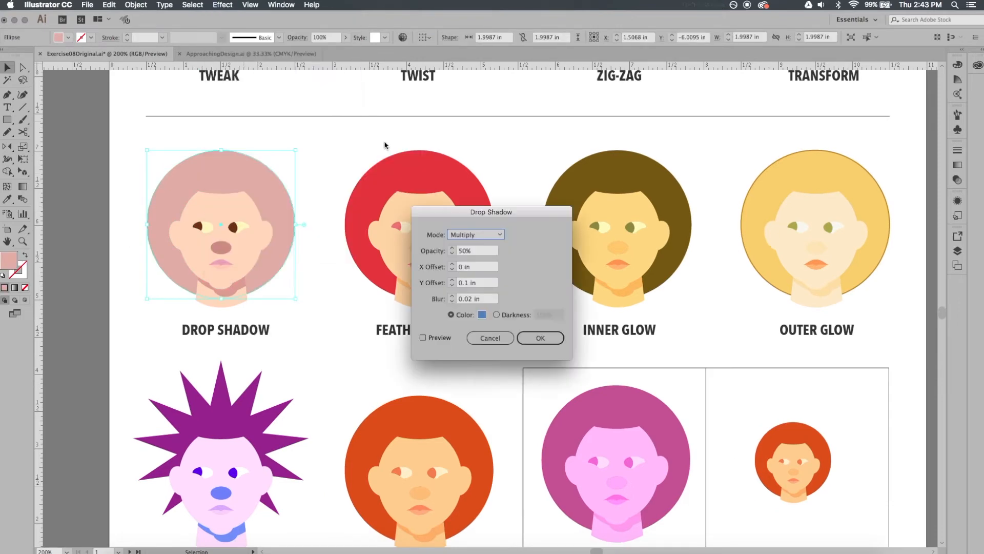
click(424, 338)
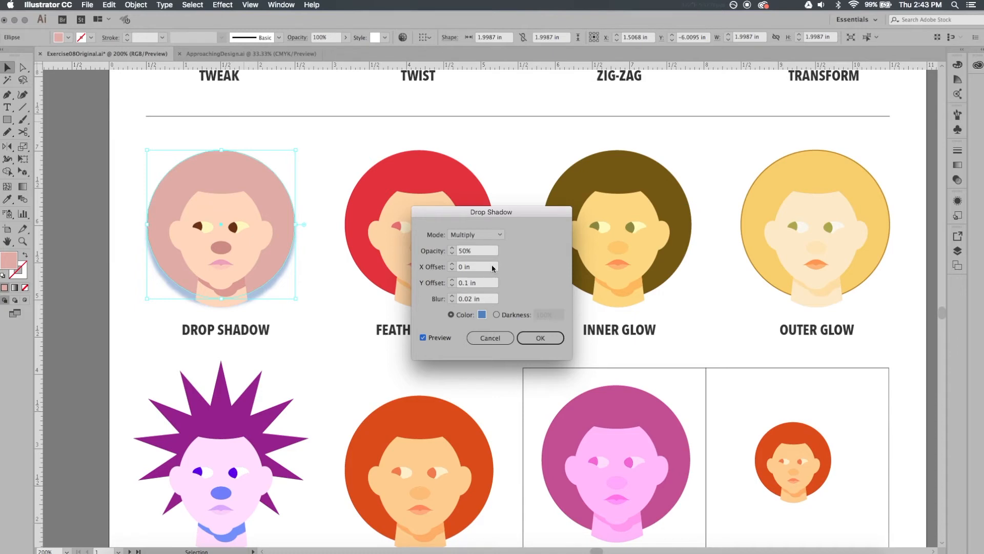
drag(491, 212, 432, 164)
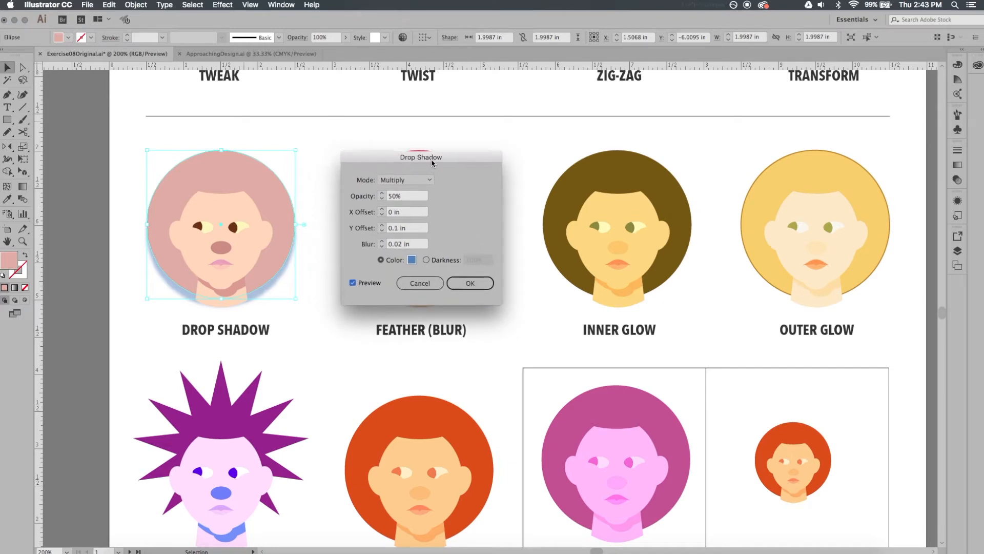
Try several drop shadow opacities, including 10%, and set the opacity to 30%
click(381, 193)
click(381, 194)
click(382, 194)
click(381, 194)
click(382, 194)
click(382, 194)
click(381, 198)
click(381, 199)
click(381, 199)
text(10)
click(352, 283)
click(352, 283)
key(Tab)
text(30)
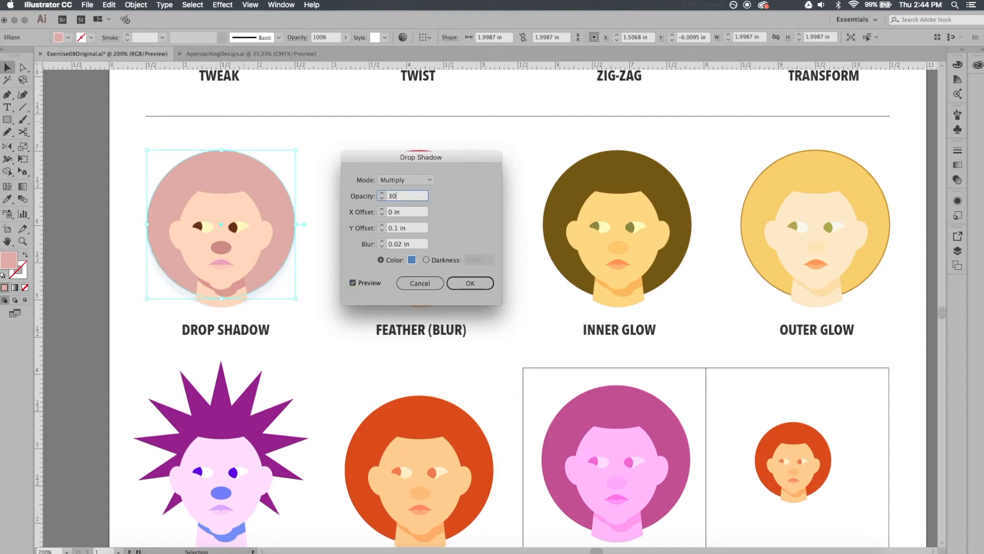
double_click(352, 283)
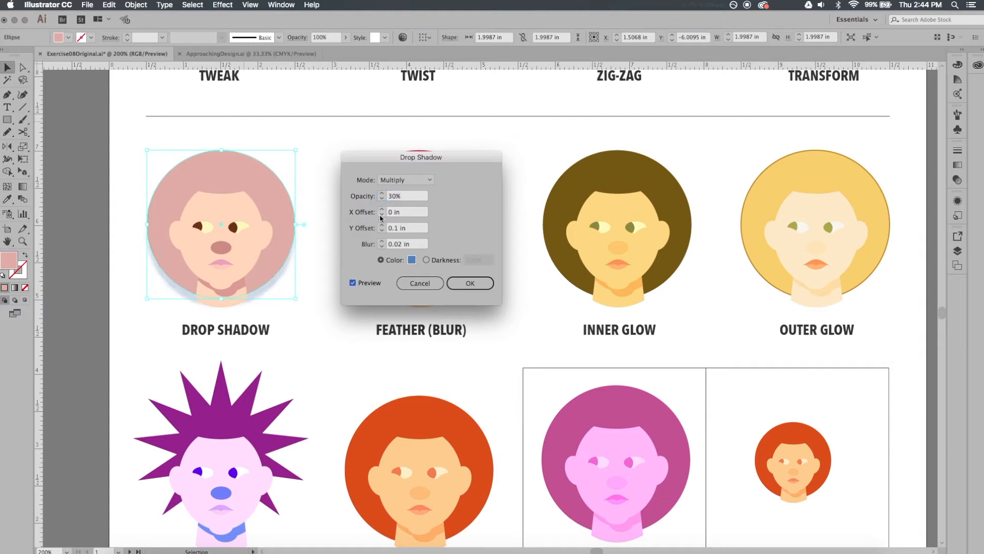
Set the drop shadow's X offset to 0.1 in and, after trying larger blurs, its blur to 0.05 in
click(382, 210)
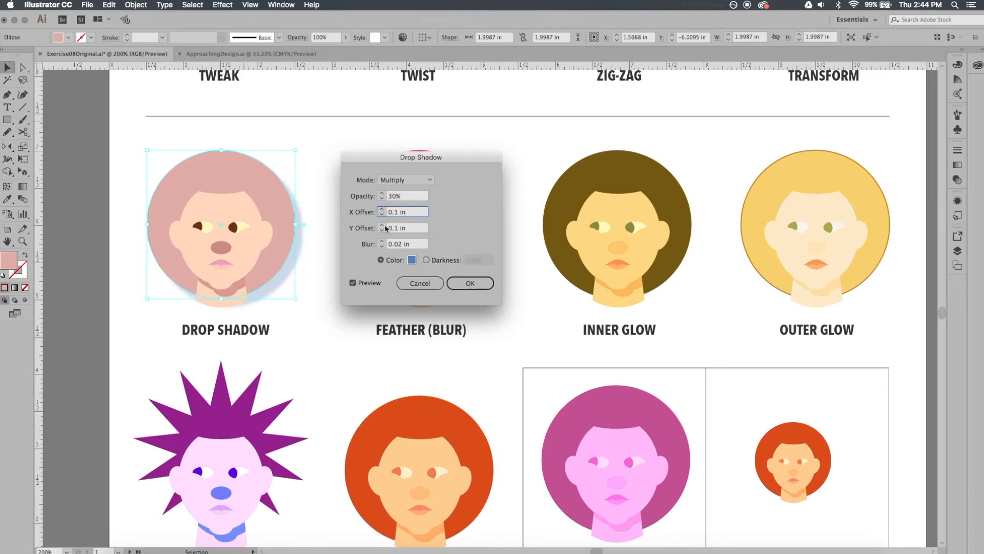
click(384, 228)
click(382, 241)
click(381, 242)
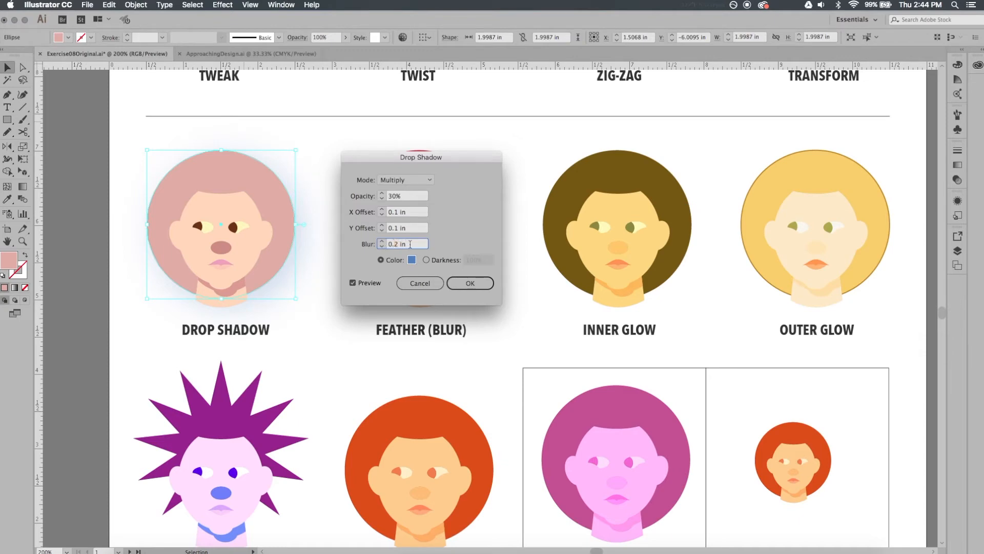
text(1)
click(352, 283)
text(5)
click(353, 282)
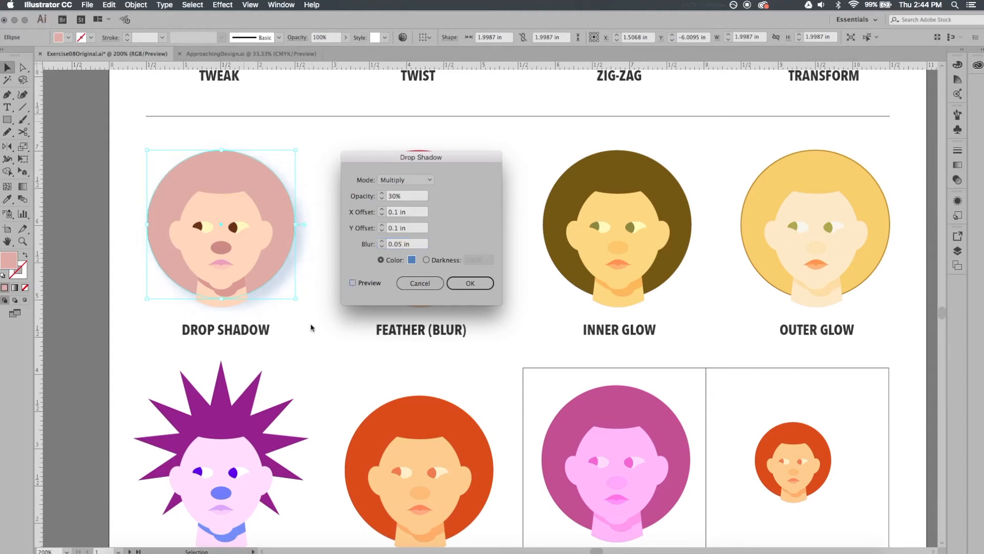
Try picking a different color for the drop shadow
click(412, 262)
drag(405, 218, 347, 232)
drag(469, 202, 470, 274)
key(Return)
Switch the shadow from color to 50% darkness, apply the effect to the pink hair circle, and deselect it
click(427, 260)
click(352, 283)
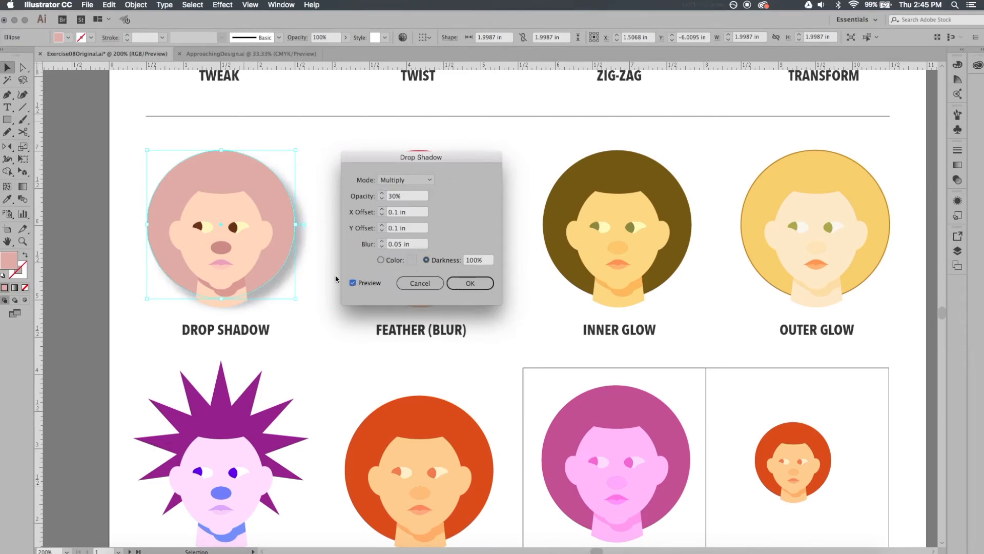
click(450, 262)
text(50)
key(Tab)
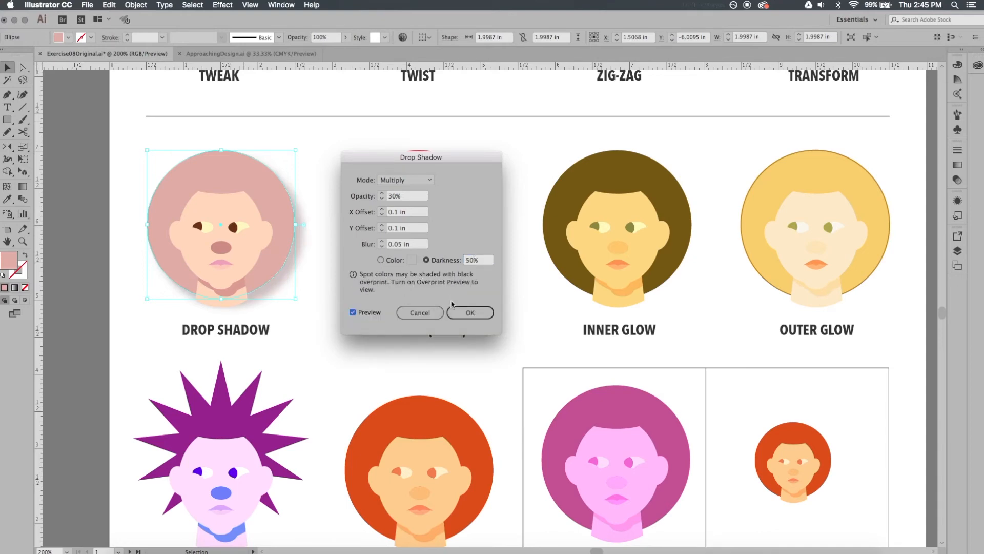
click(464, 312)
click(288, 270)
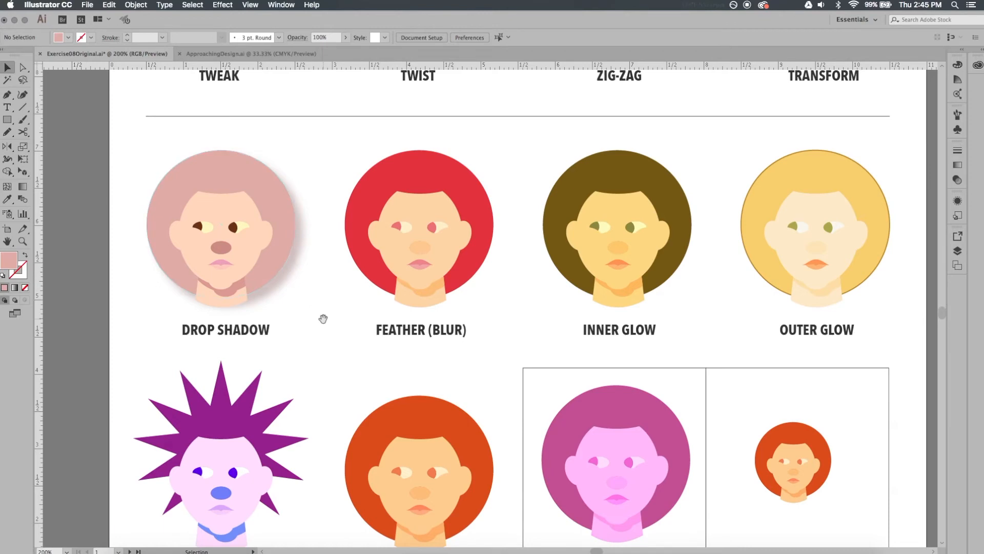
Select the red hair circle of the Feather face and open the Feather effect with its preview enabled
scroll(436, 367, up, 1)
scroll(437, 367, right, 1)
click(469, 188)
click(222, 5)
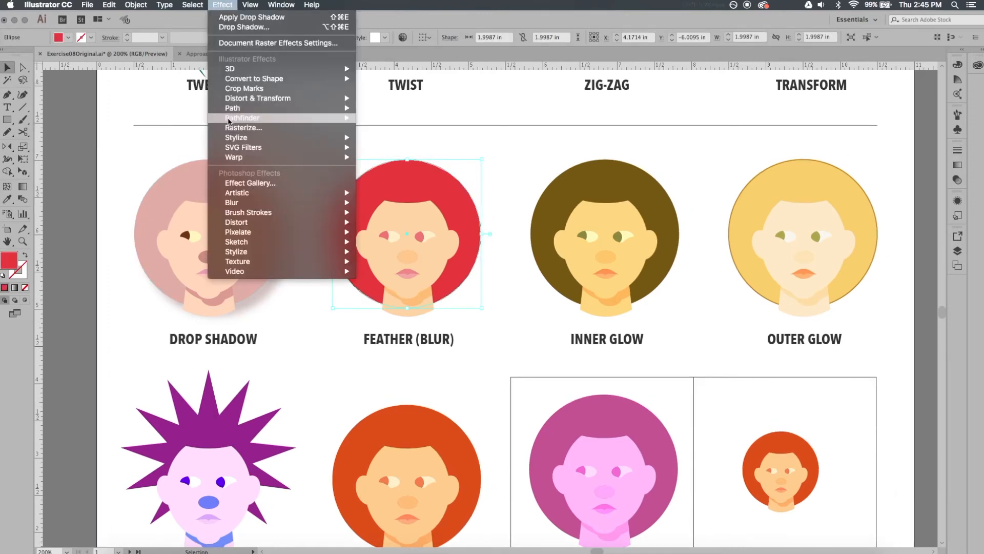
mouse_move(238, 138)
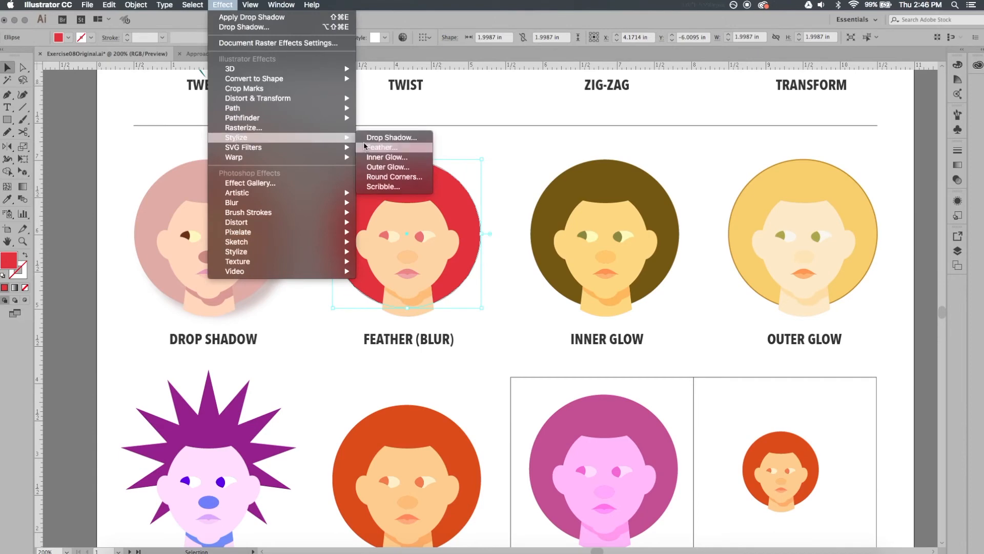
click(381, 147)
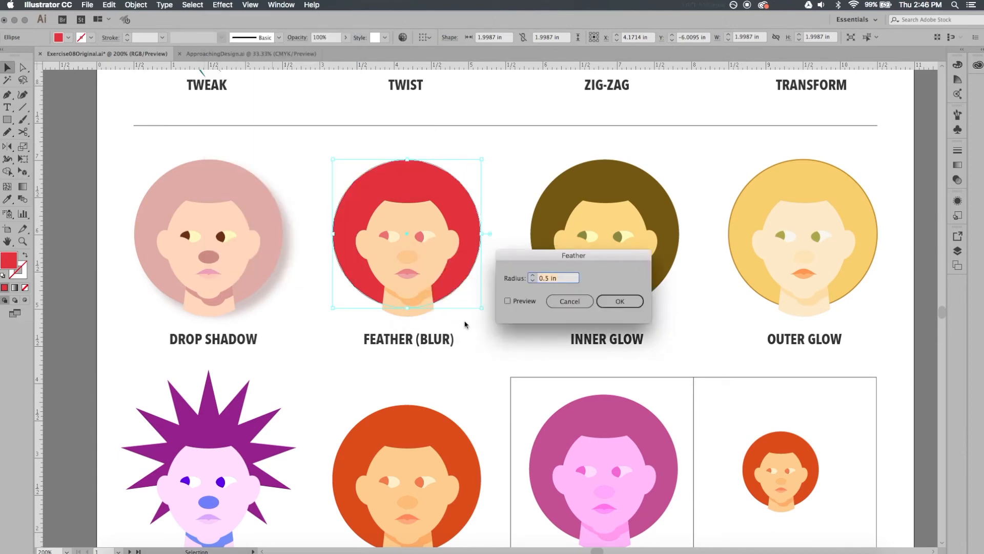
click(508, 301)
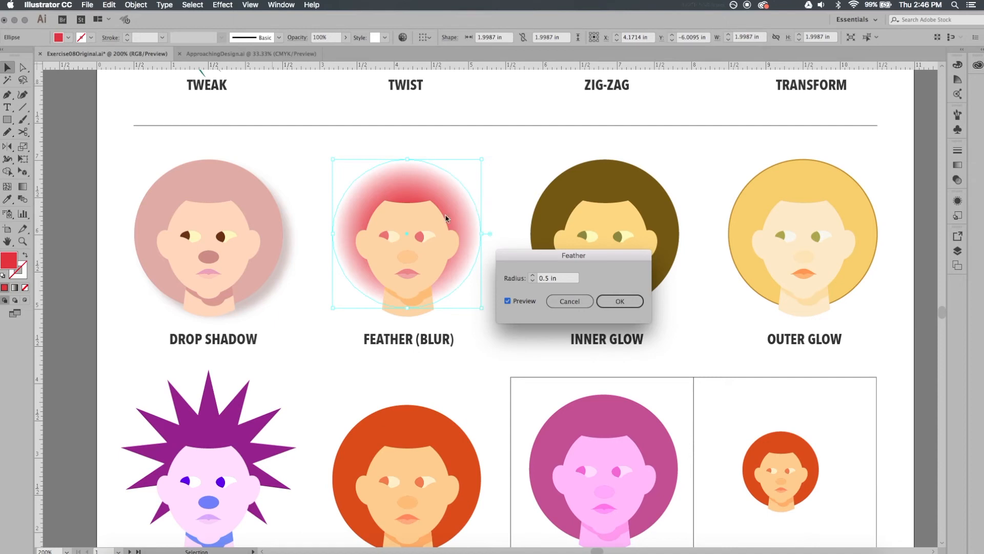
Try a feather radius of 0.7 in, reduce it to a slight edge blur, and apply it to the red hair circle
click(533, 275)
click(533, 275)
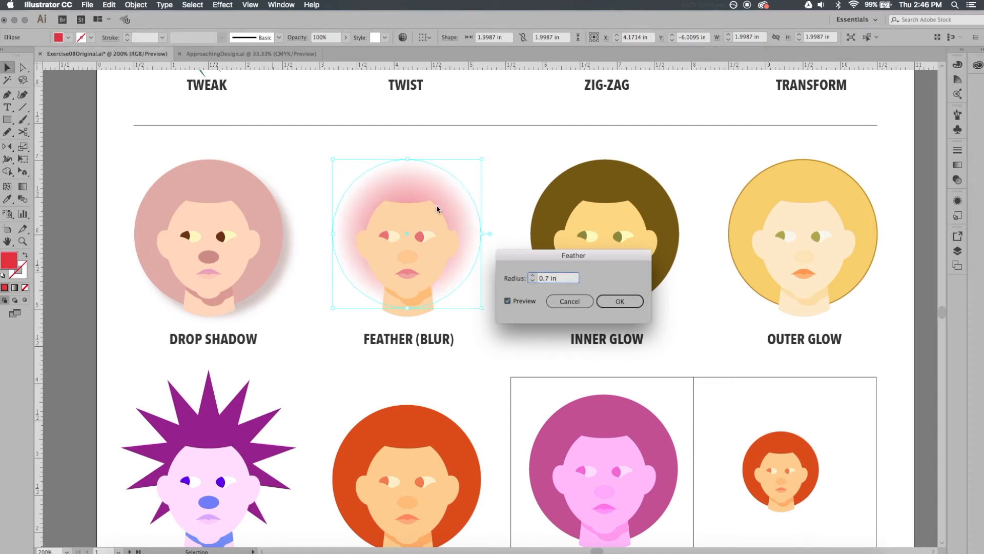
click(533, 280)
click(533, 280)
click(533, 280)
click(532, 280)
click(533, 280)
click(532, 280)
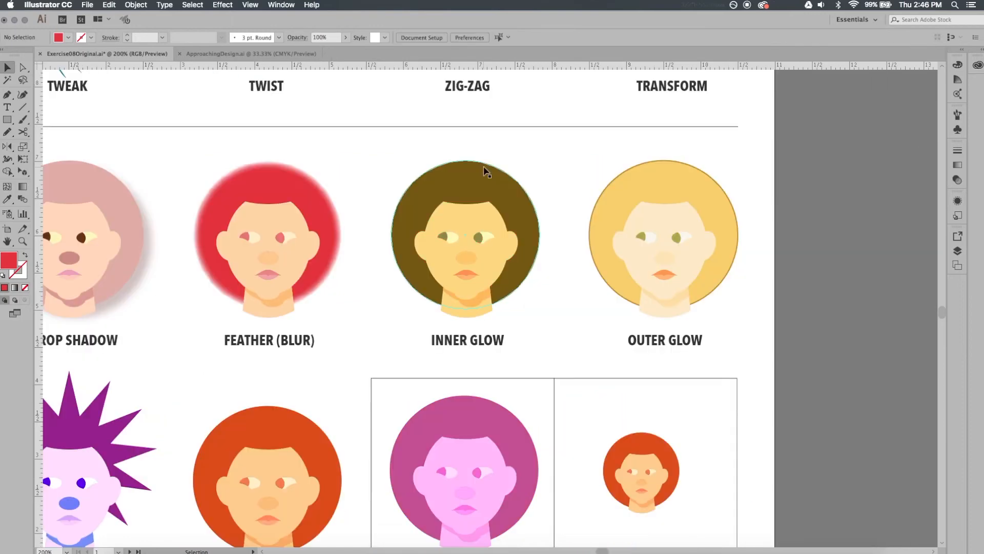
Open the Inner Glow effect on the brown hair circle with its preview enabled and set the blending mode to Normal
click(519, 212)
click(222, 5)
mouse_move(251, 137)
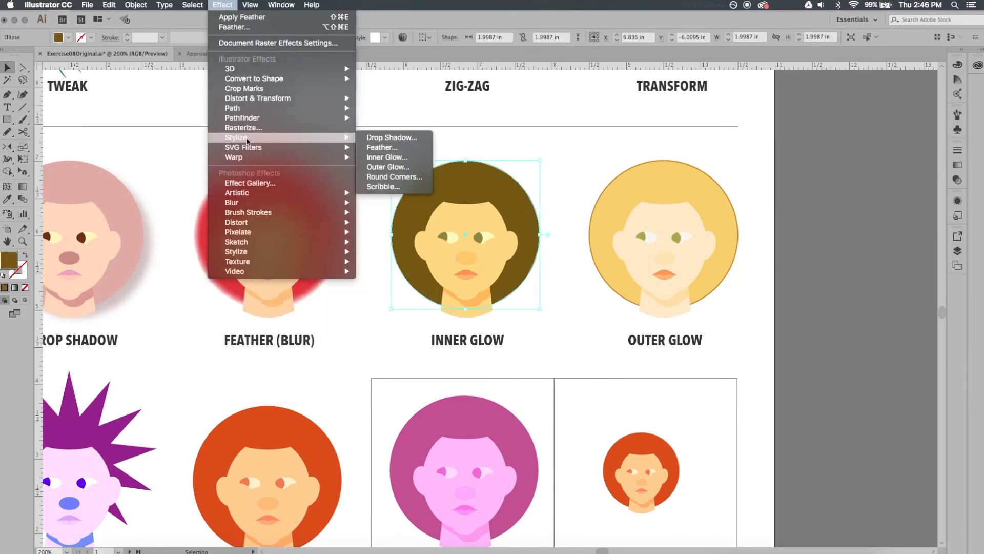
click(421, 157)
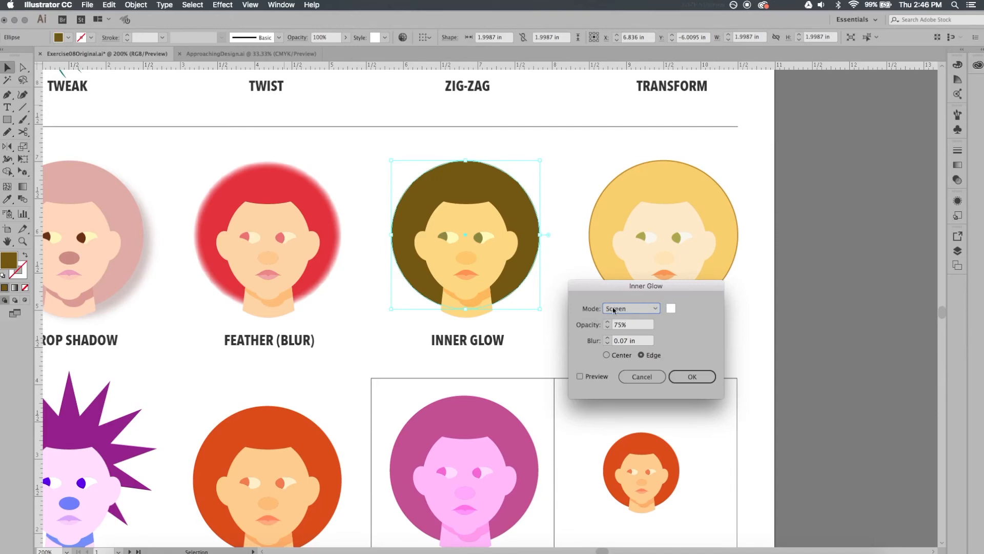
click(580, 376)
click(631, 308)
click(638, 323)
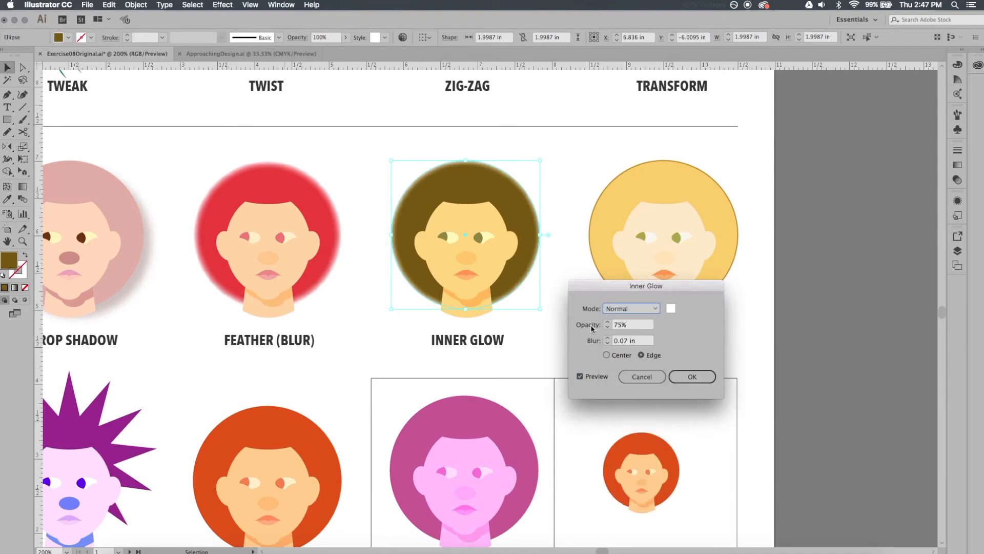
Set the inner glow's opacity to 84% and its blur to 0.3 in
double_click(607, 322)
double_click(607, 322)
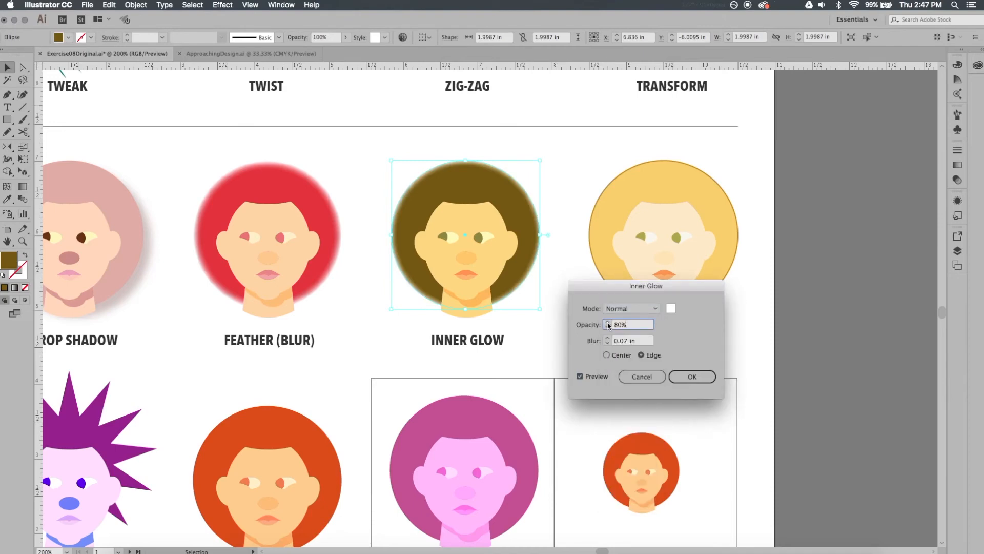
double_click(608, 322)
click(608, 338)
click(608, 339)
click(608, 338)
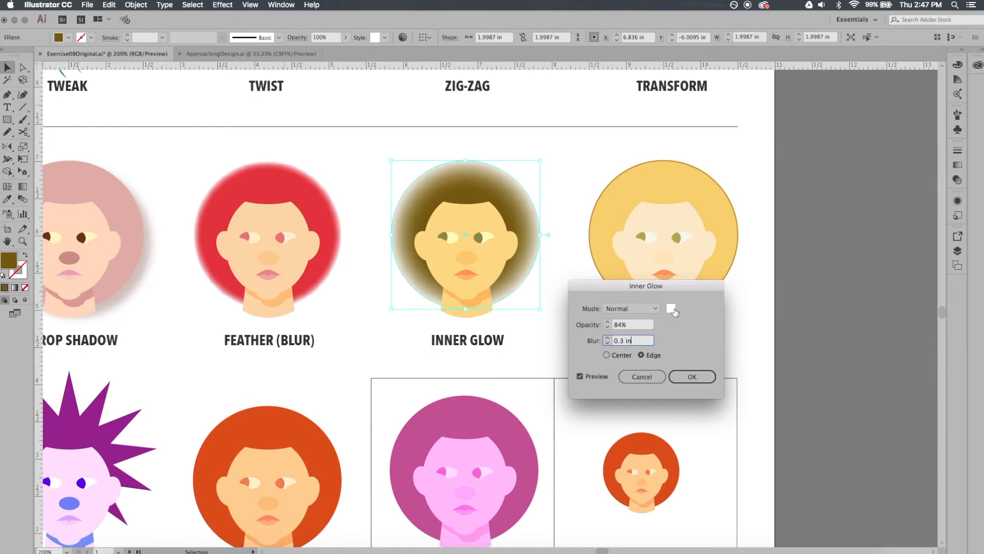
Try the dark navy glow color 03203D and make the inner glow start from the center
click(673, 309)
text(03203D)
click(549, 149)
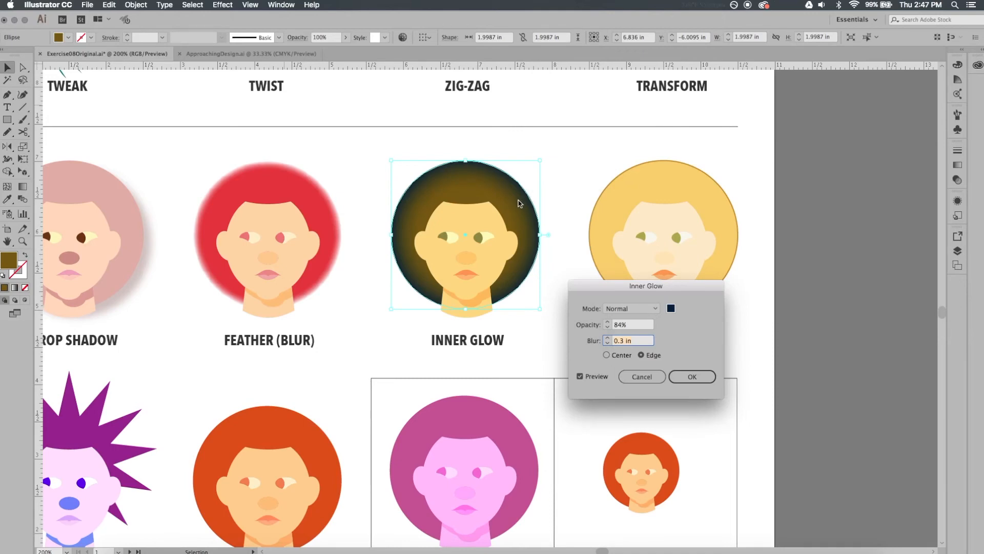
click(607, 356)
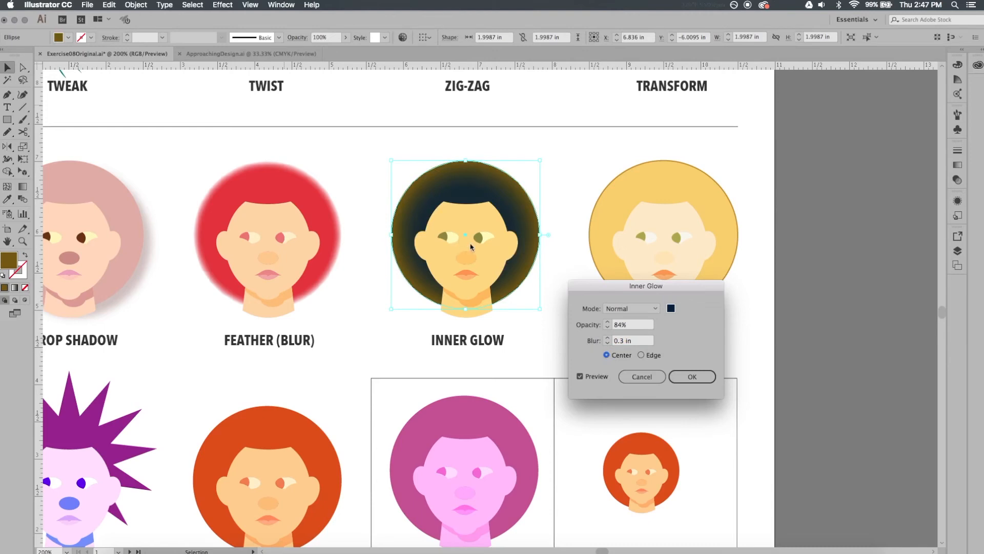
click(655, 374)
Change the inner glow color to bright yellow F9EA38
click(671, 310)
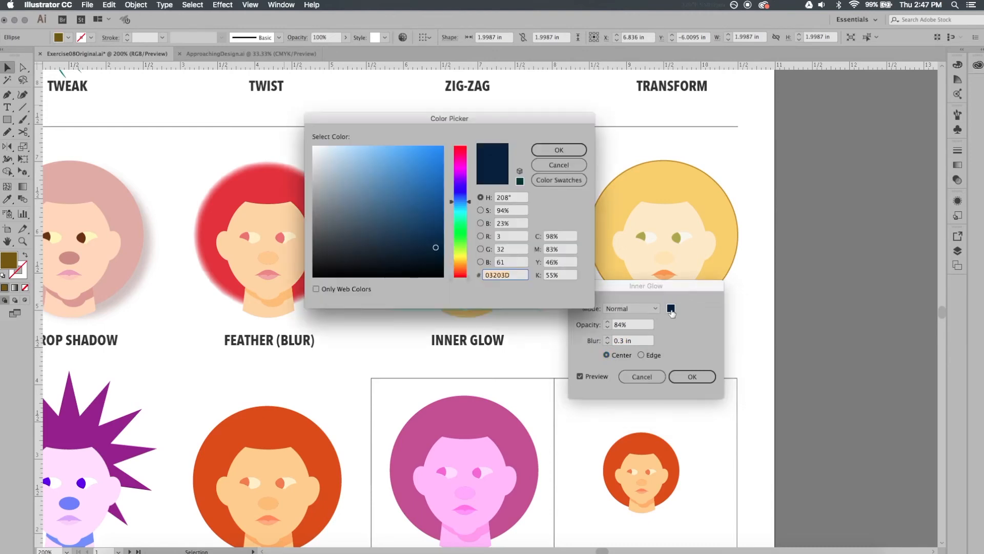
click(460, 258)
drag(439, 226, 417, 146)
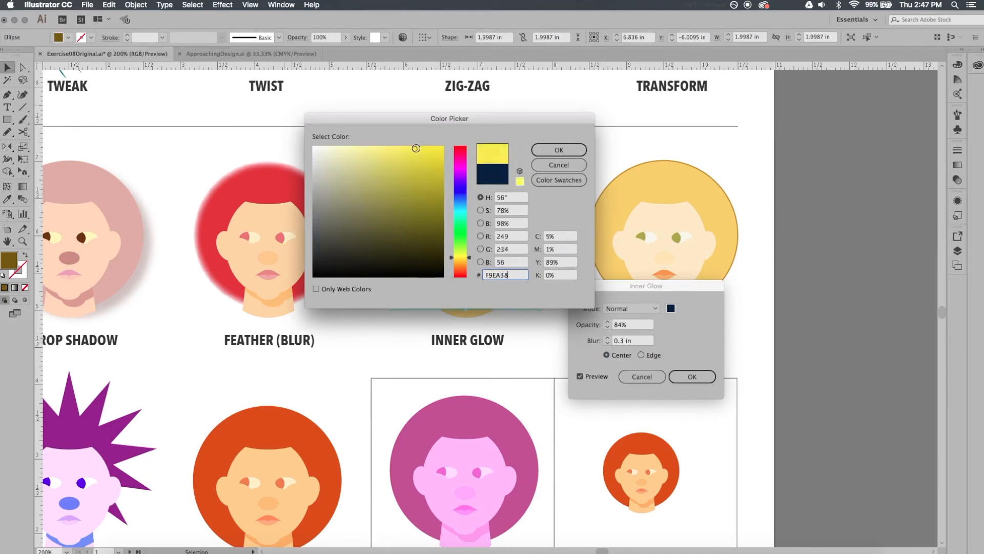
click(559, 150)
Raise the inner glow blur to 0.5 in, apply the effect to the brown hair circle, and deselect it
click(608, 338)
click(608, 338)
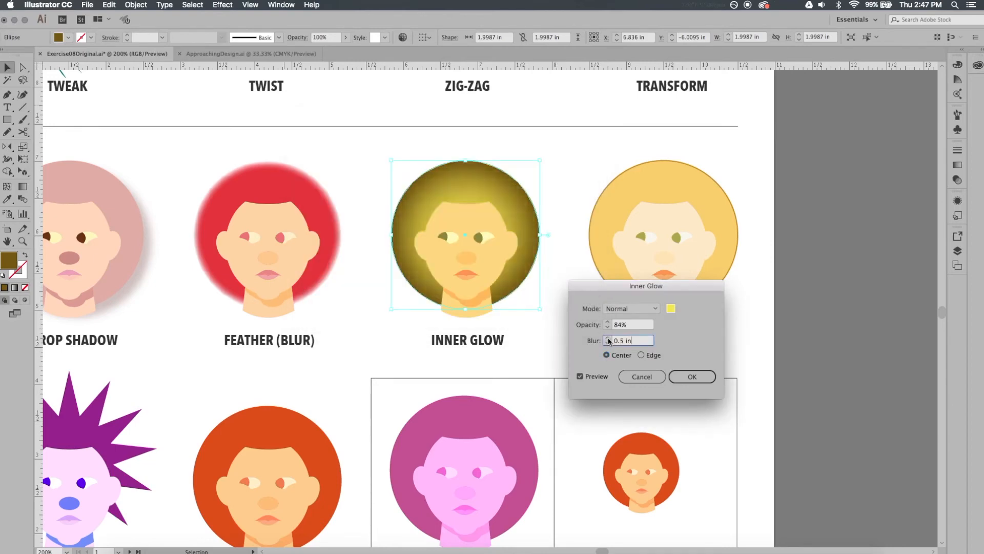
click(692, 377)
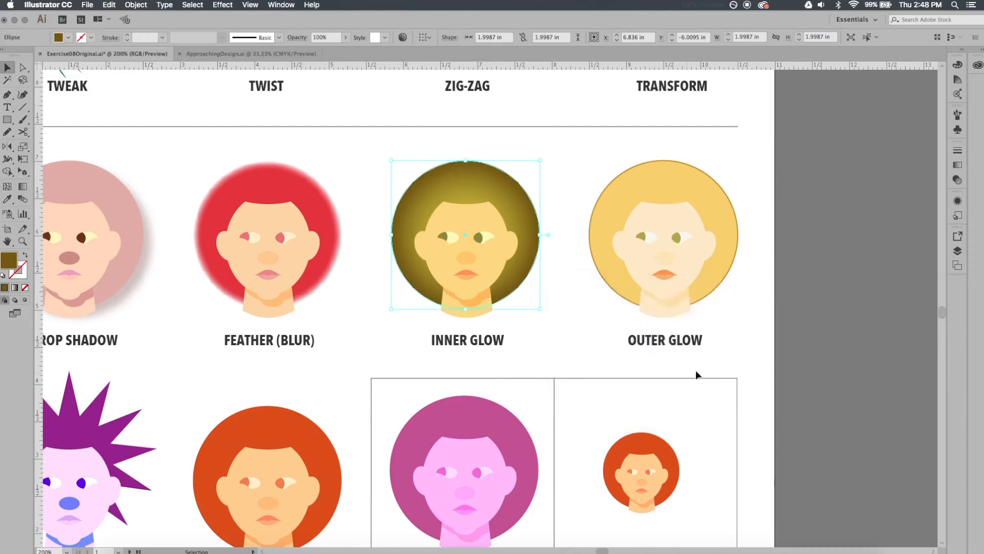
click(520, 293)
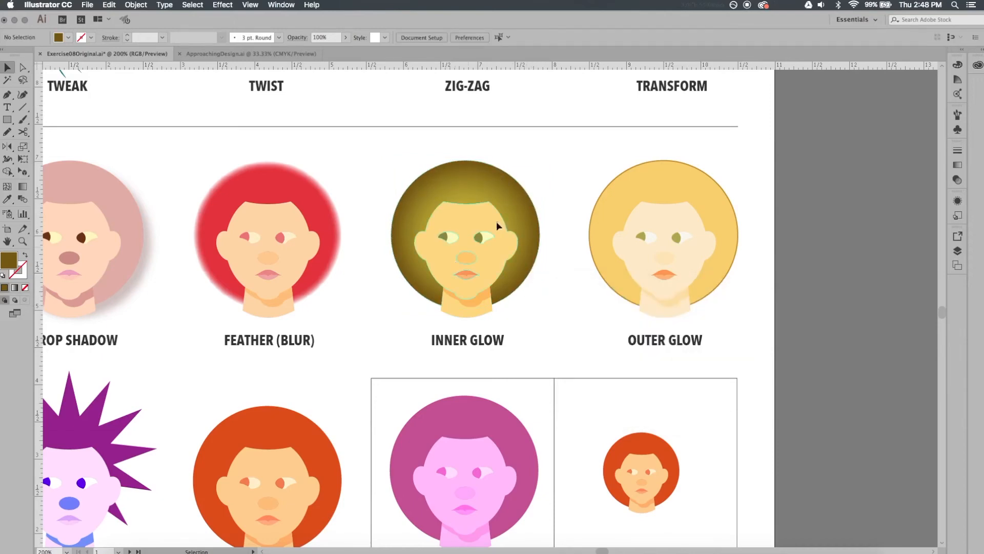
Select the yellow hair circle of the Outer Glow face and open the Outer Glow effect with its preview enabled
click(715, 292)
key(space)
drag(724, 322, 638, 332)
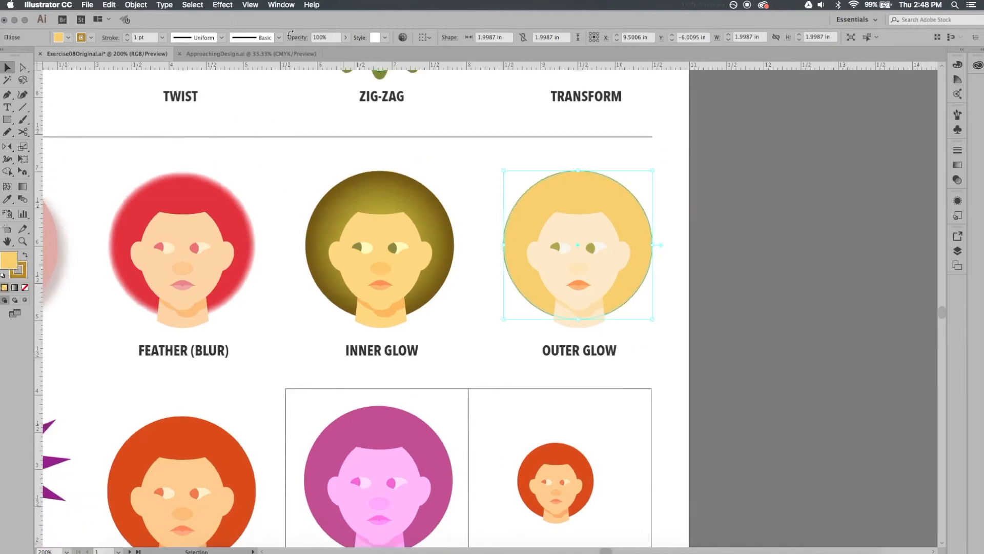
click(233, 3)
mouse_move(240, 137)
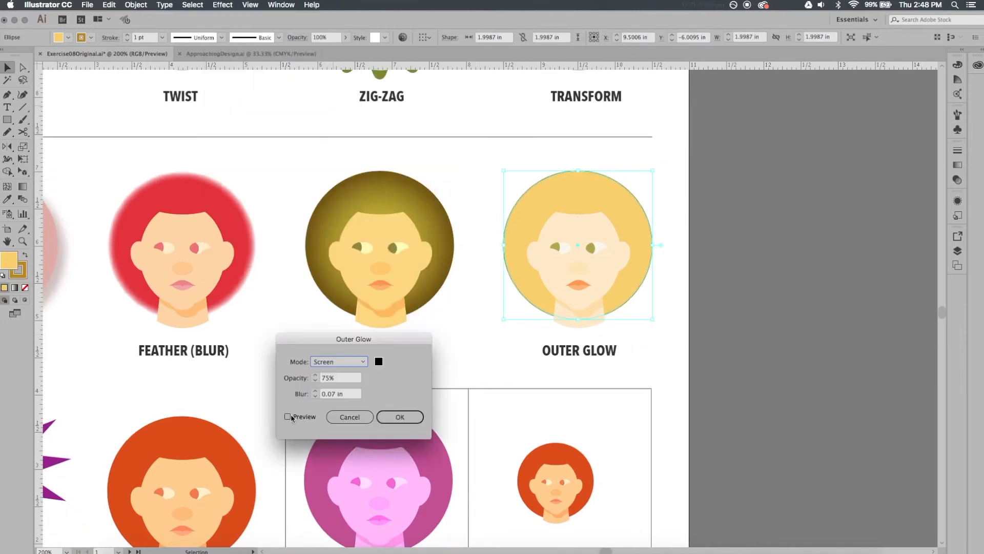
click(288, 417)
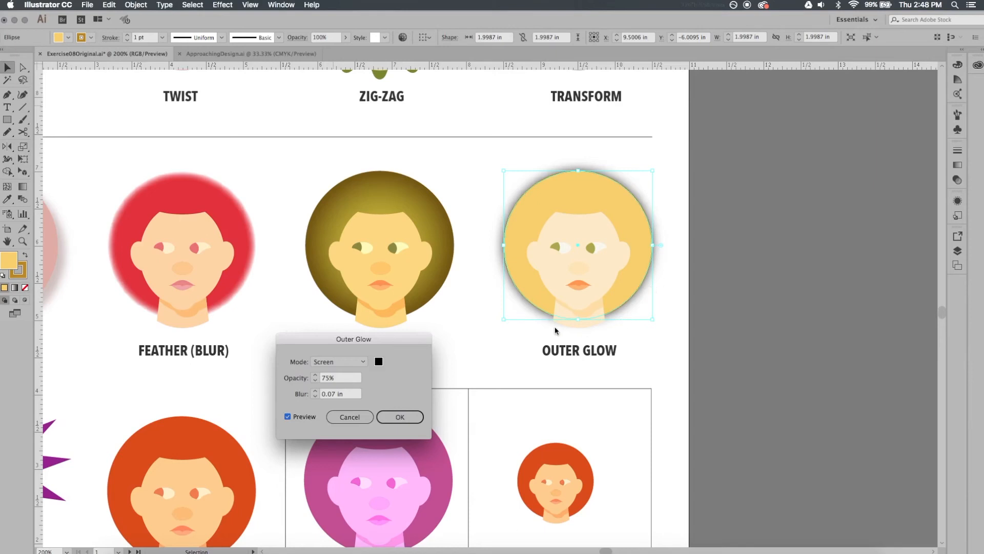
Try outer glow blurs of 0.2 in and 0 in, and settle on 0.1 in
click(315, 391)
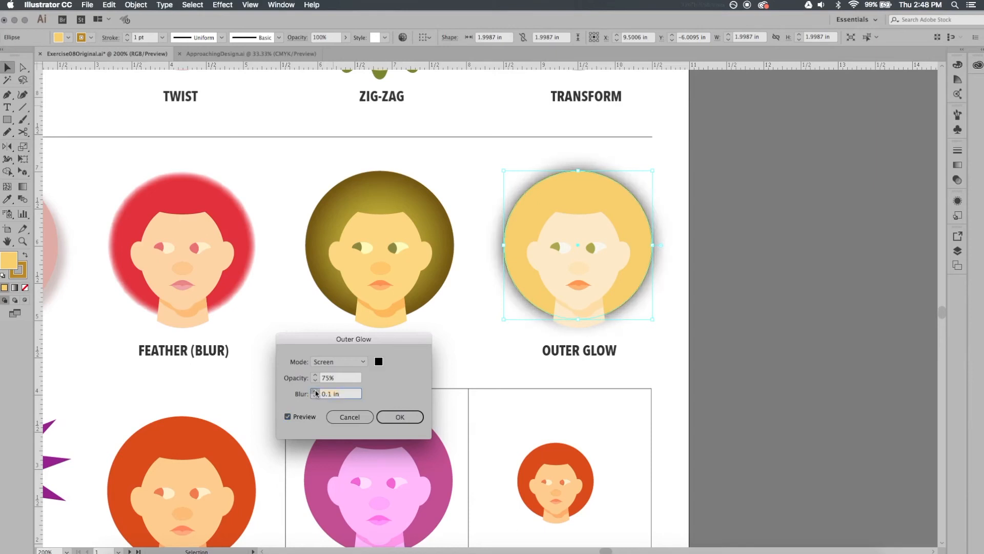
click(315, 391)
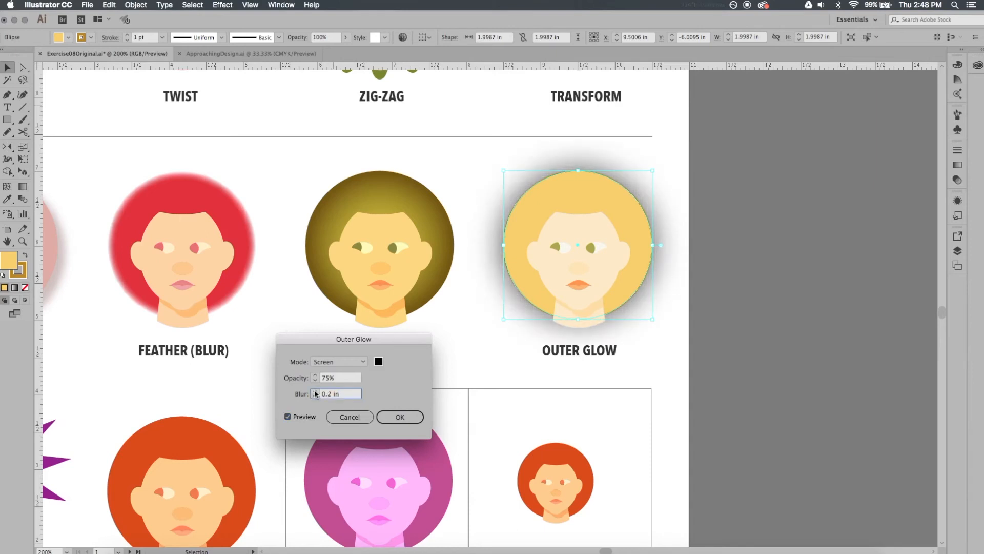
click(316, 396)
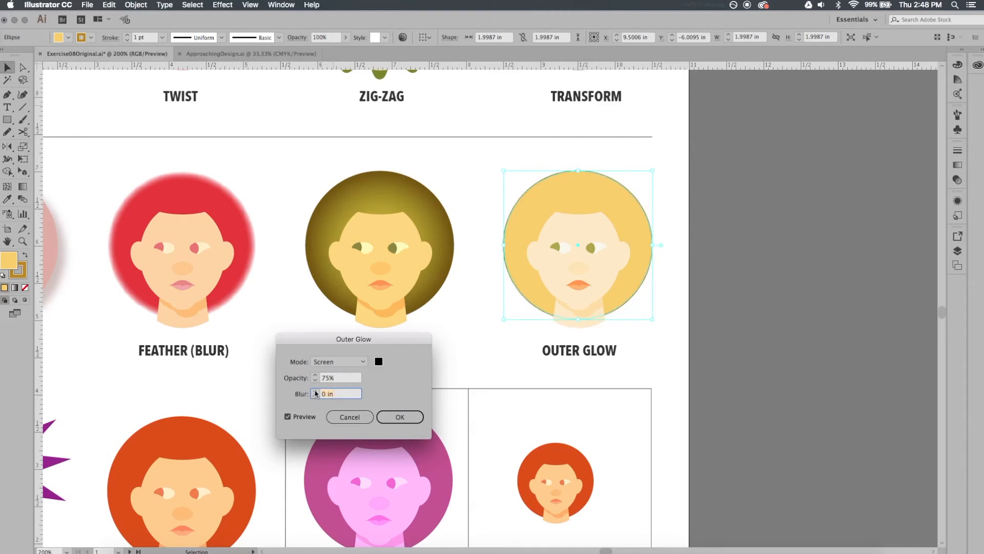
click(316, 392)
Change the outer glow color to pale yellow FFFBD4 and its blending mode to Normal
click(379, 362)
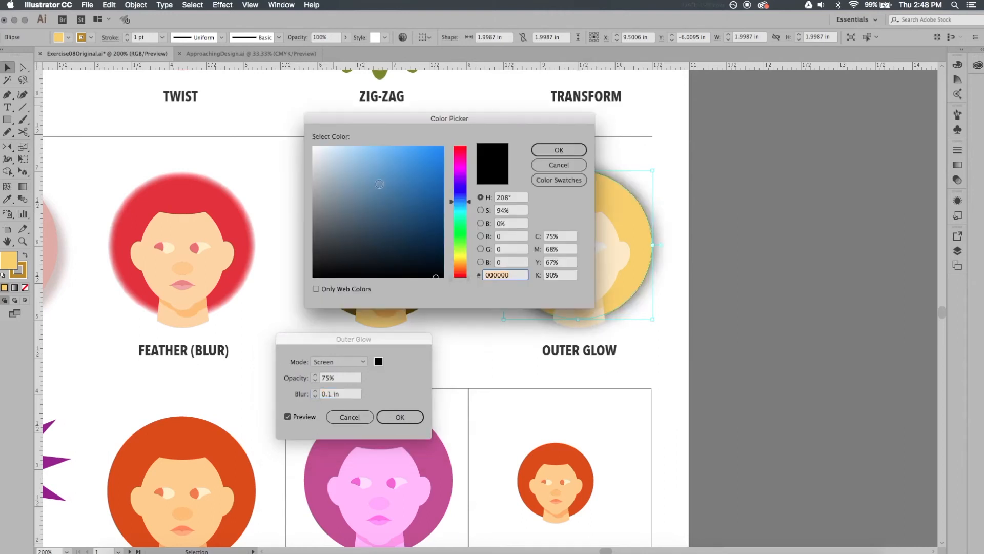
click(460, 255)
click(558, 149)
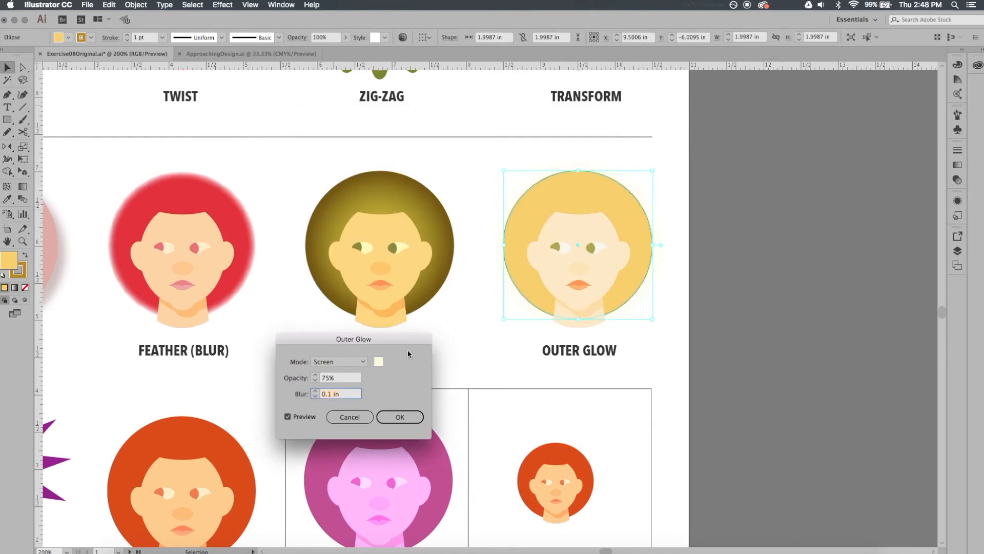
click(339, 361)
click(349, 166)
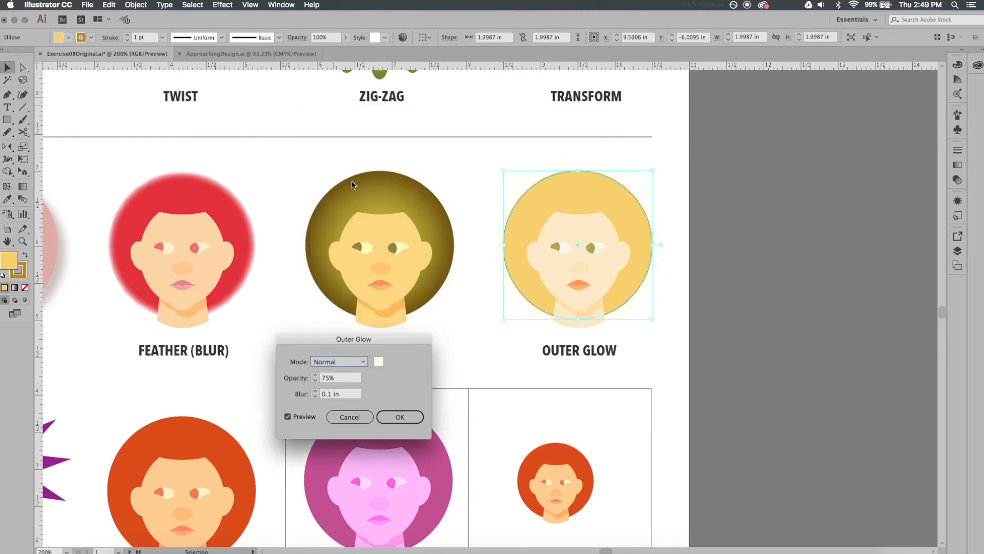
Make the outer glow color a stronger yellow, FFE210
click(379, 362)
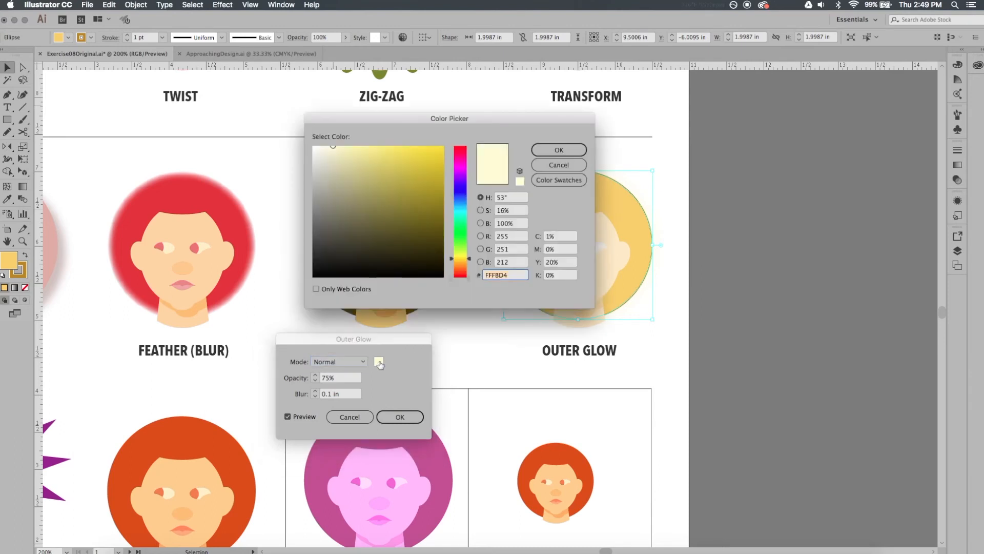
click(405, 149)
click(561, 150)
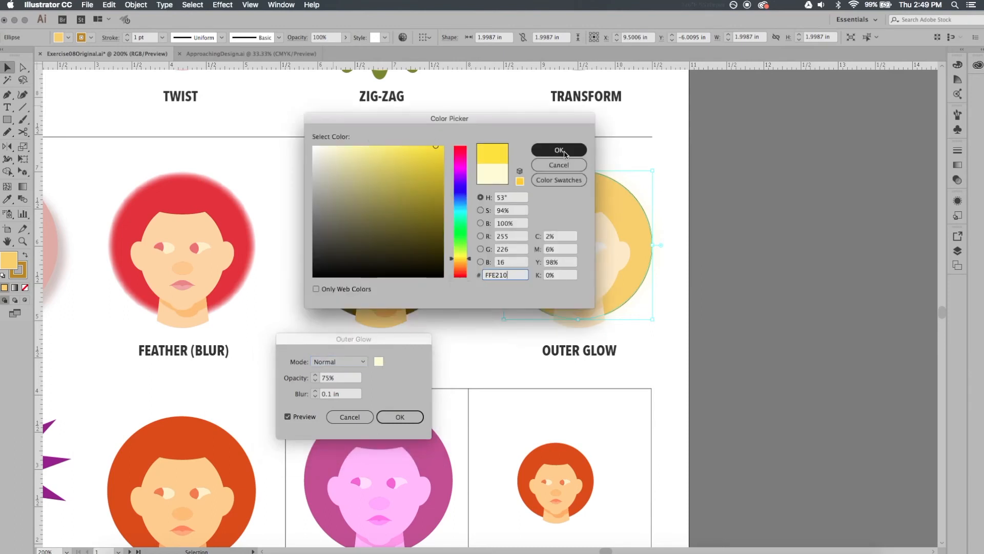
Set the outer glow to 100% opacity with a 0.3 in blur, apply it, and deselect the hair circle
click(318, 376)
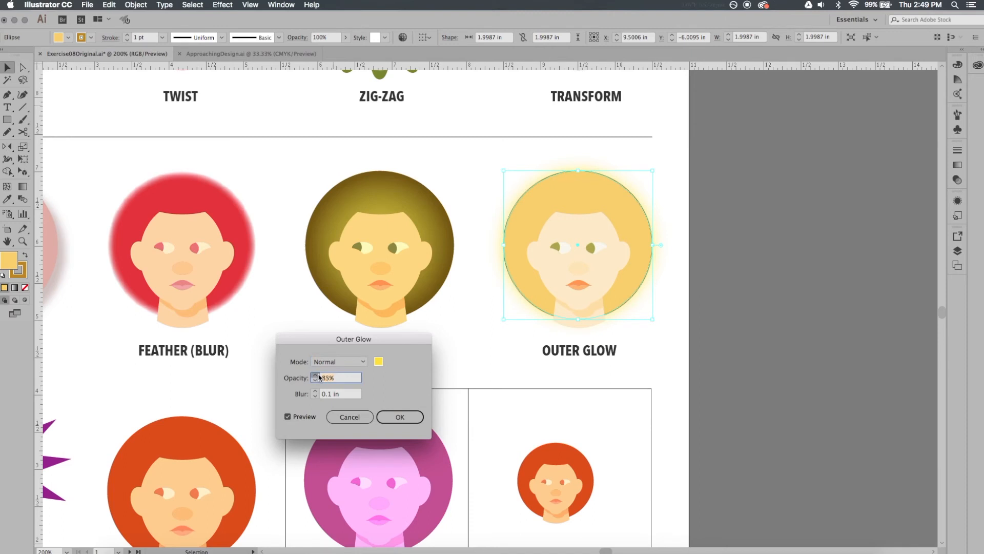
text(100)
key(Tab)
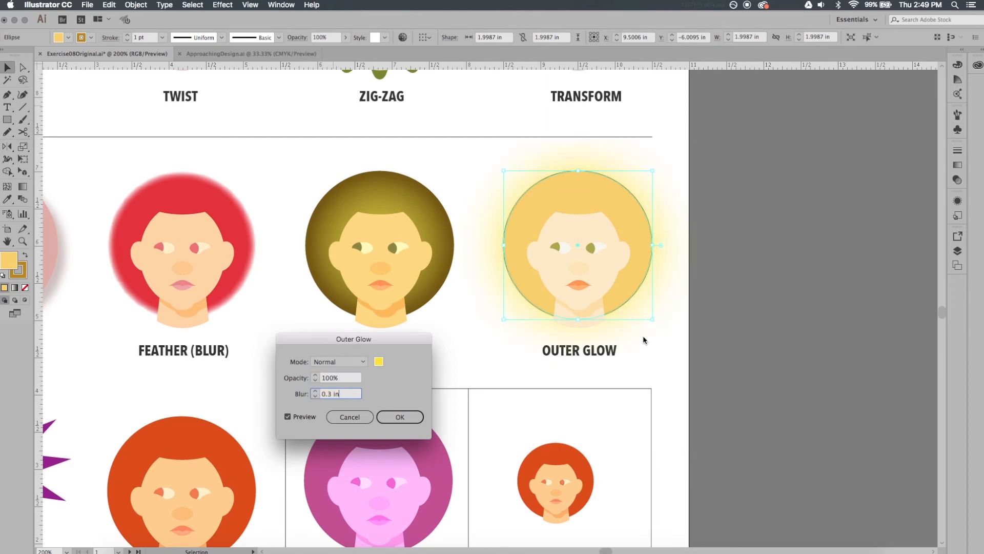
click(407, 416)
click(299, 439)
Select the purple spiky hair of the Round Corners face and open the Round Corners effect with its preview enabled
drag(272, 404, 631, 222)
drag(546, 293, 540, 335)
click(374, 306)
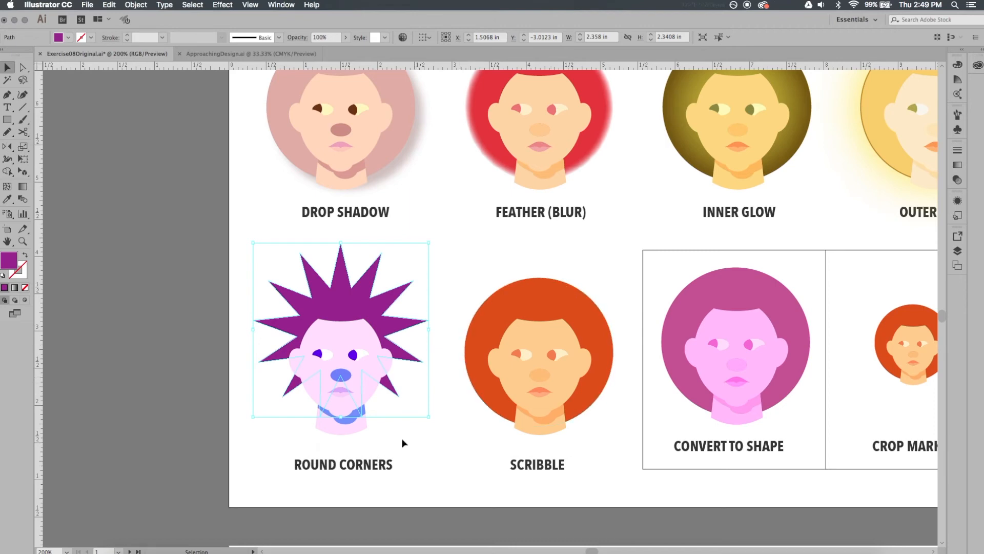
click(221, 5)
mouse_move(255, 137)
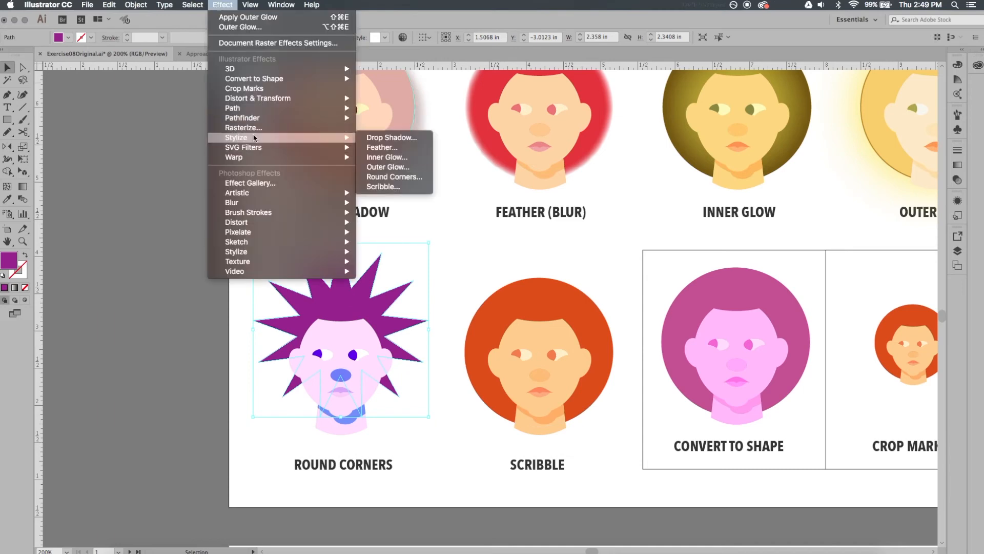
click(381, 177)
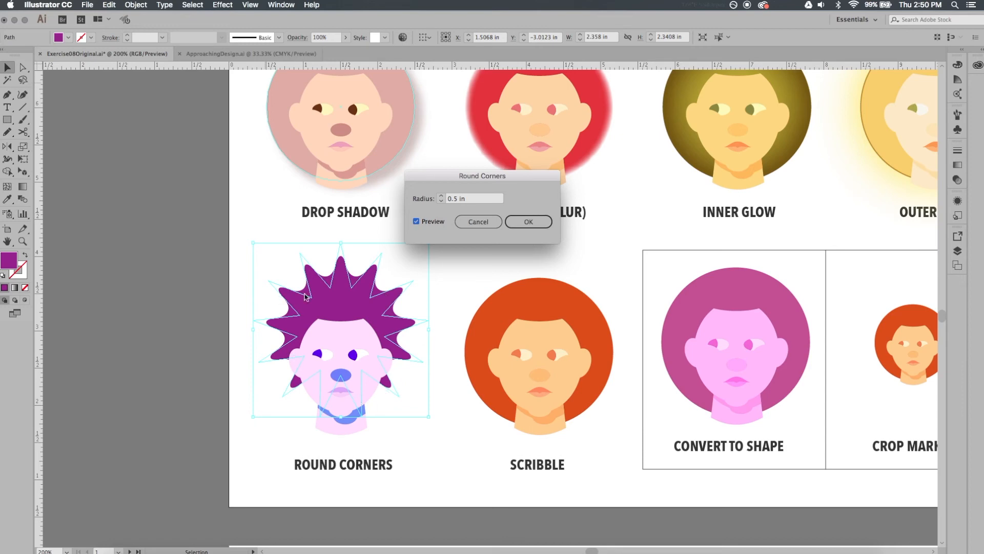
Try corner radii of 0.125 in and 0.25 in, set the radius to 0.2 in, apply the effect, and deselect the purple hair
click(441, 196)
click(442, 200)
click(441, 200)
click(442, 200)
click(441, 200)
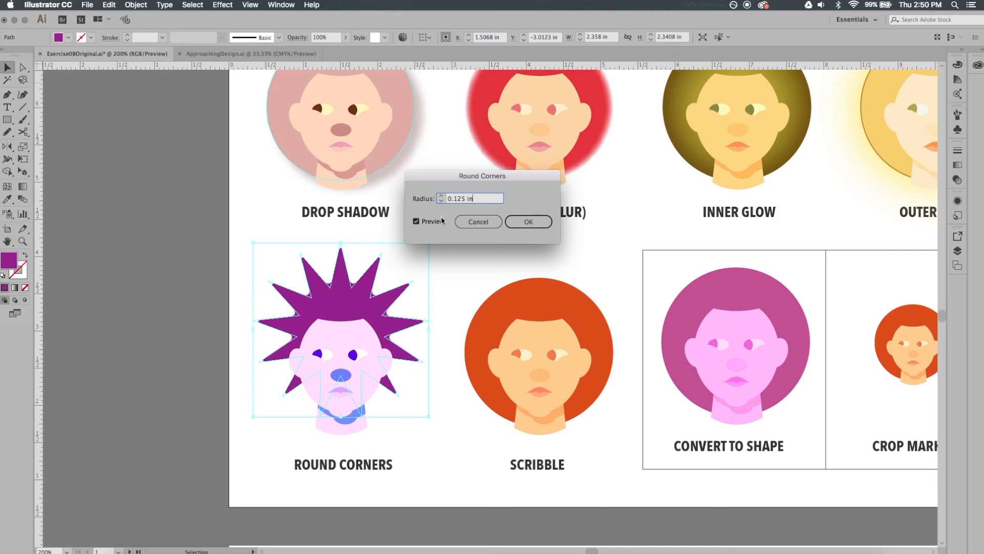
click(441, 196)
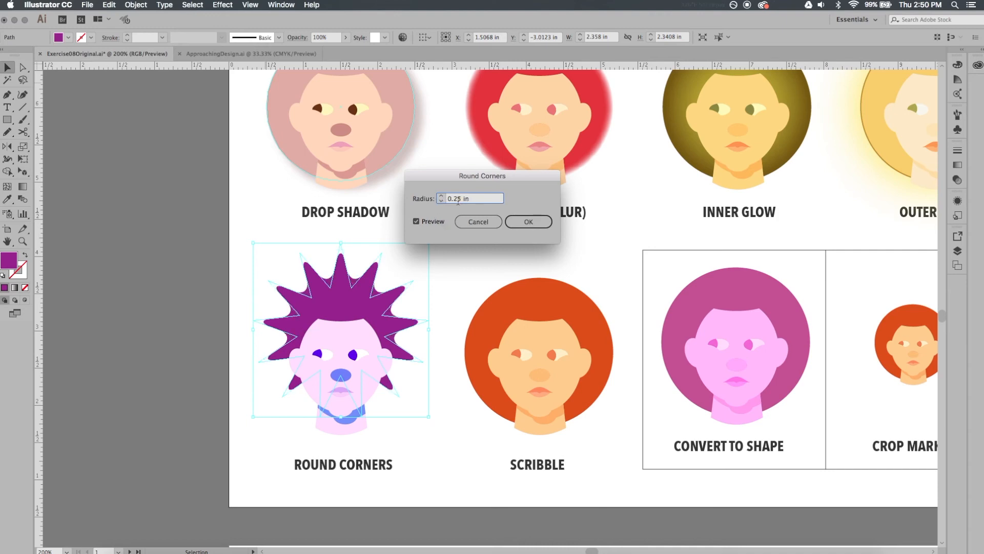
click(417, 222)
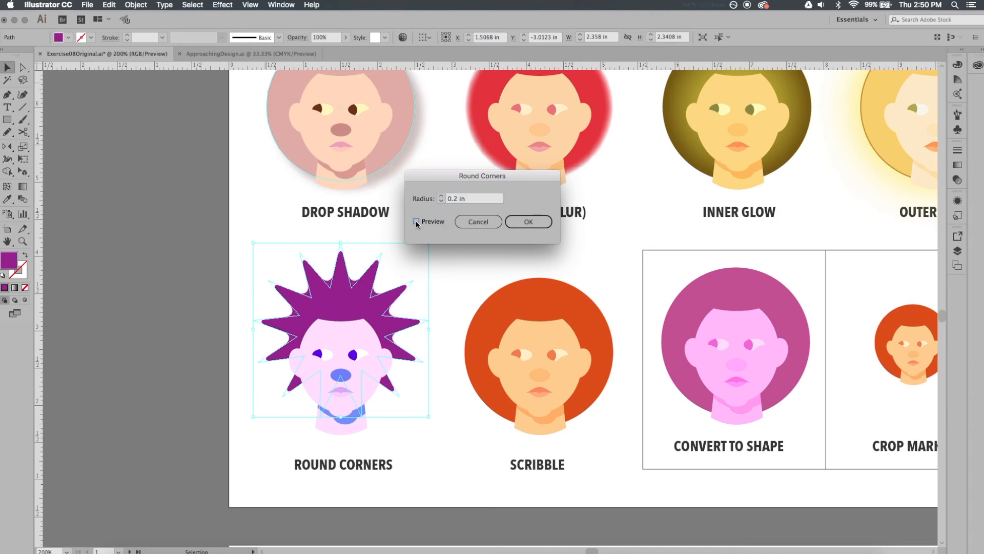
click(528, 222)
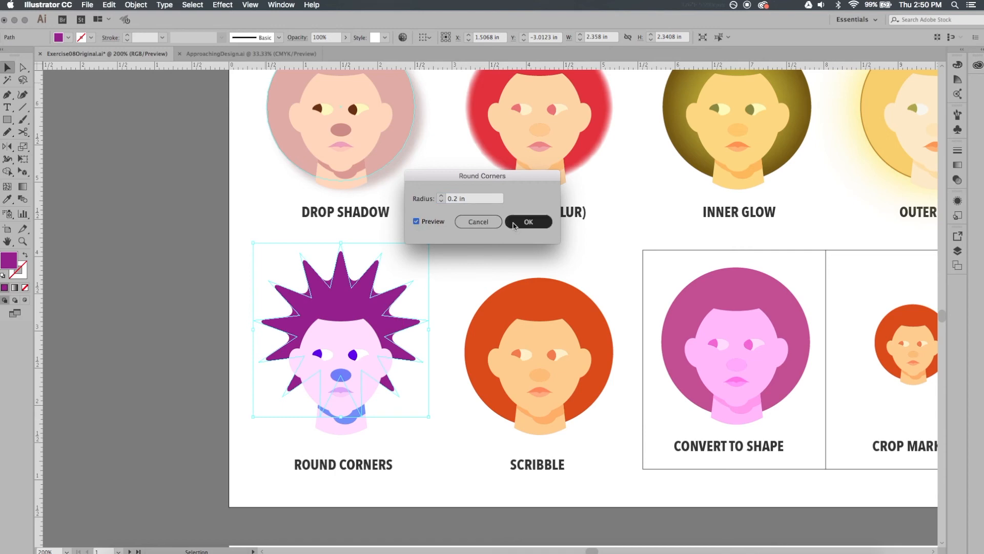
drag(428, 243, 432, 239)
drag(393, 303, 391, 313)
click(423, 276)
Select the orange hair circle of the Scribble face and open the Scribble effect with its preview enabled
scroll(423, 277, right, 5)
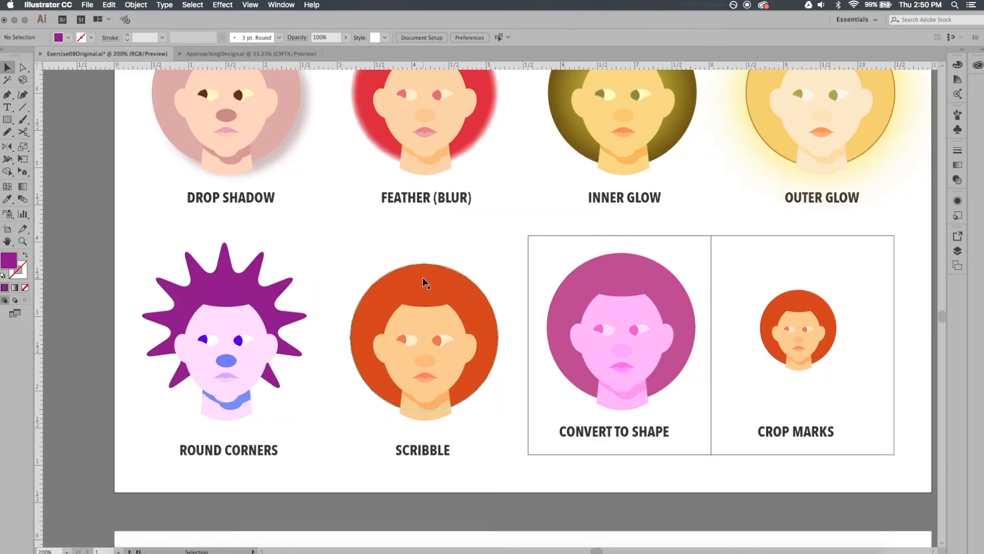
click(414, 275)
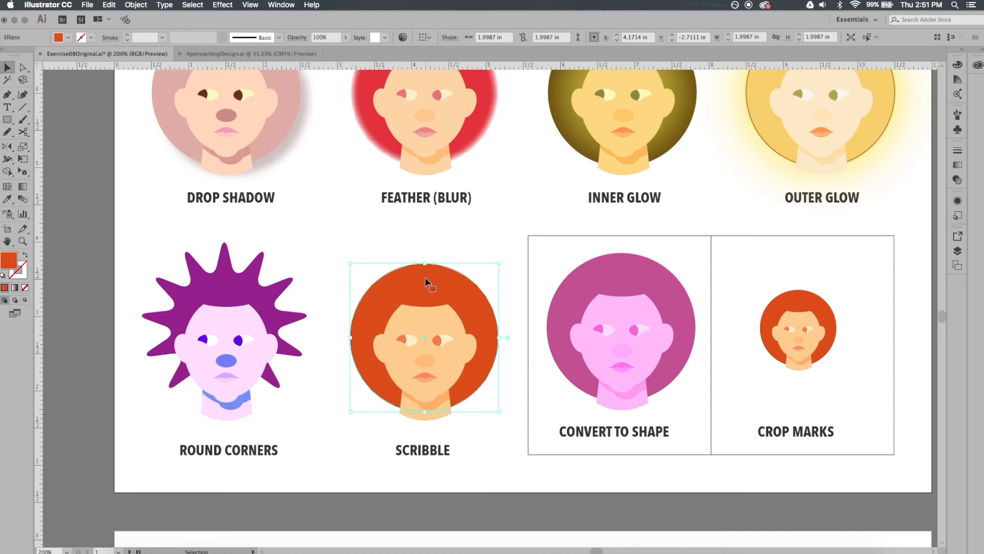
click(223, 4)
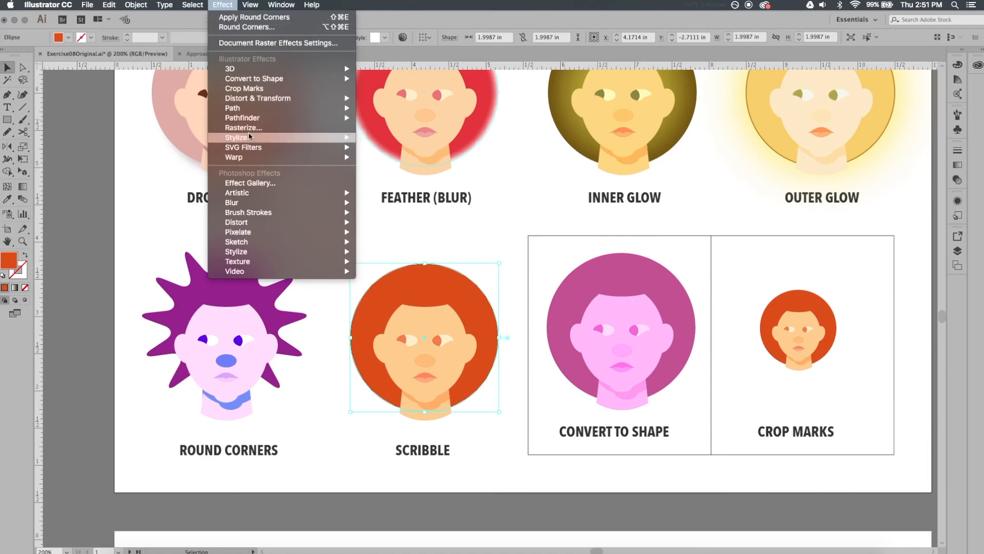
mouse_move(358, 138)
click(377, 187)
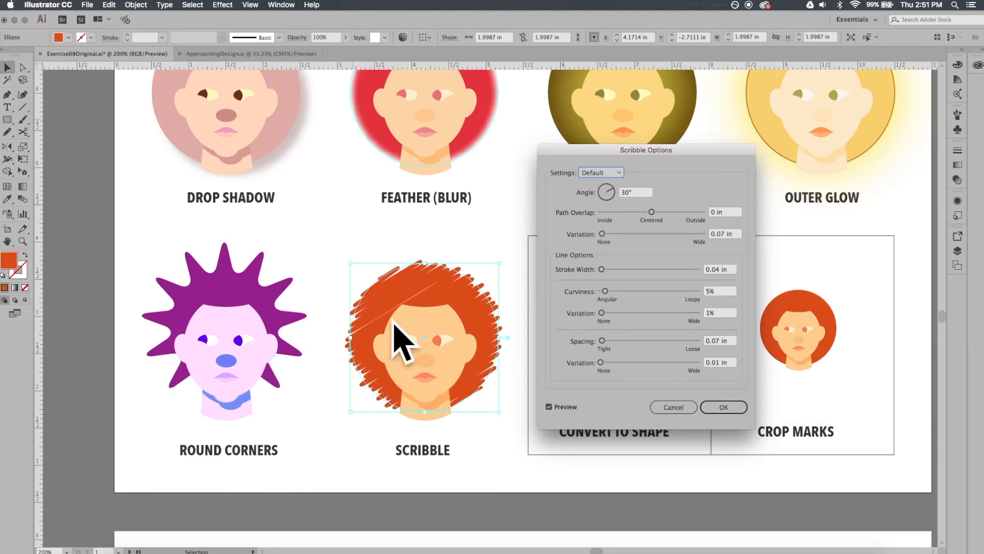
Try a scribble angle of 3°, a path overlap of 0.03 in with no variation, and a stroke width of 0.03 in
click(615, 195)
drag(615, 194, 652, 214)
click(614, 192)
mouse_move(602, 234)
mouse_down()
mouse_move(640, 235)
mouse_move(601, 239)
mouse_up()
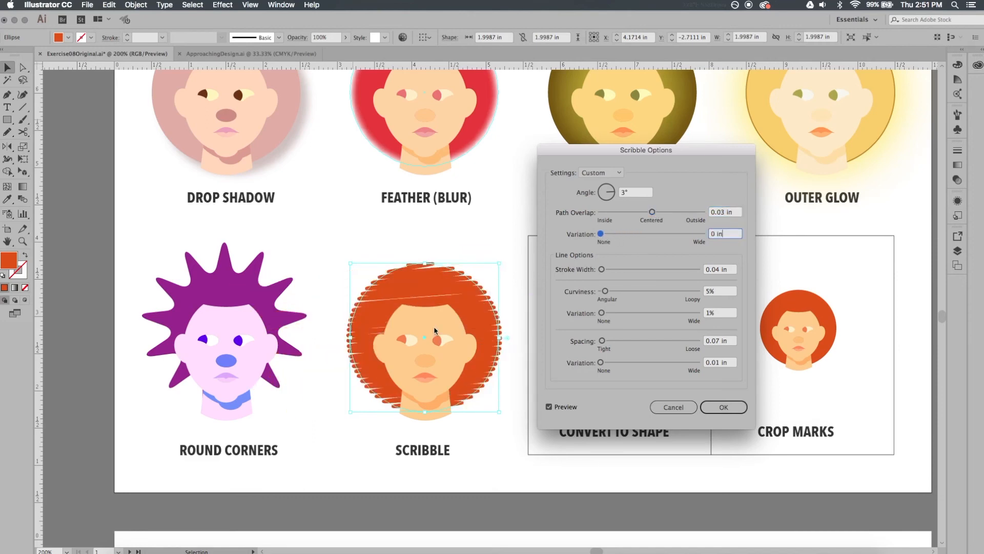
mouse_move(601, 269)
mouse_down()
mouse_move(625, 272)
mouse_move(599, 272)
mouse_up()
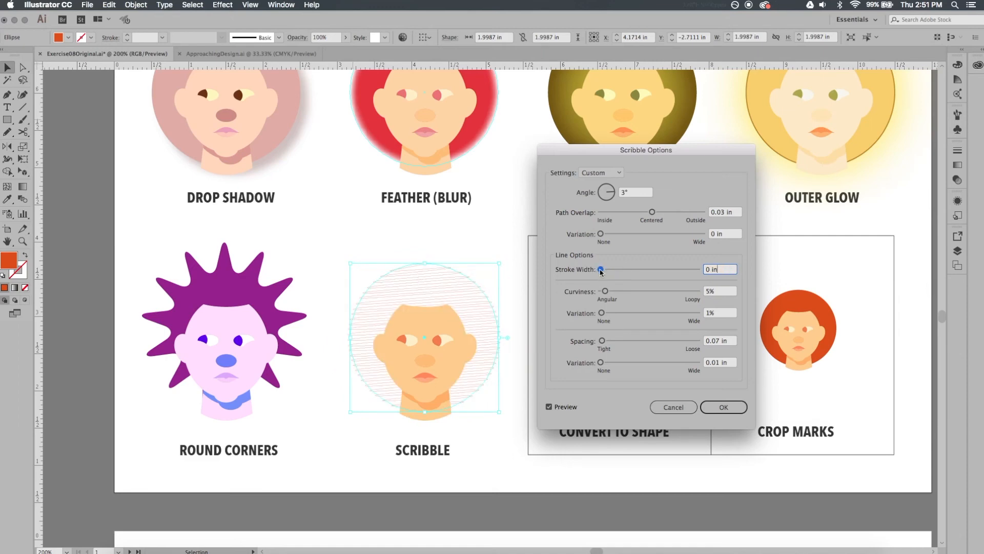
drag(601, 270, 603, 271)
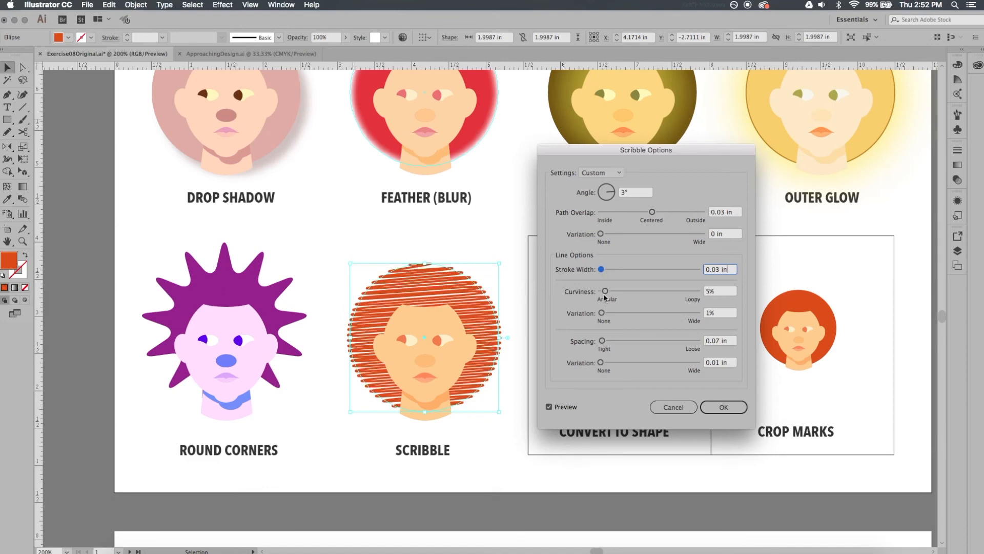
Try a scribble curviness of 24% with 23% variation and a spacing of 0.08 in with 0.03 in variation
drag(607, 292, 624, 293)
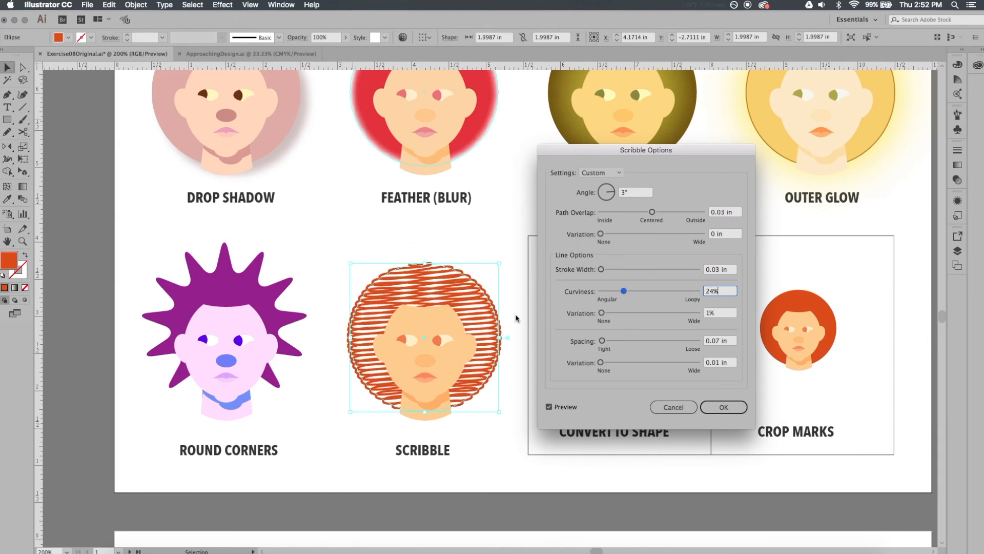
mouse_move(602, 313)
mouse_down()
mouse_move(623, 314)
mouse_move(611, 344)
mouse_move(603, 342)
mouse_up()
drag(602, 362, 602, 363)
Preview the Childlike and Dense scribble presets on the orange hair circle
click(621, 176)
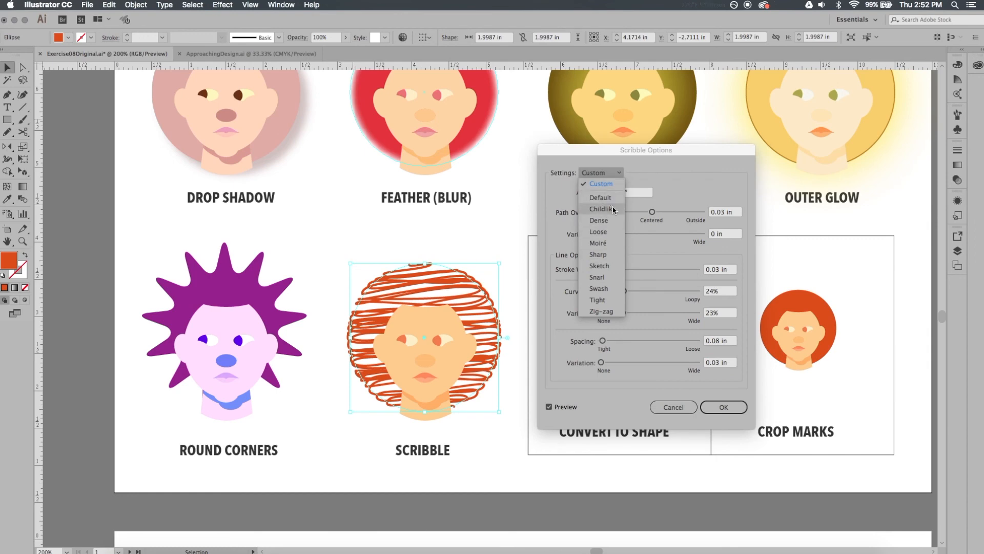
click(624, 184)
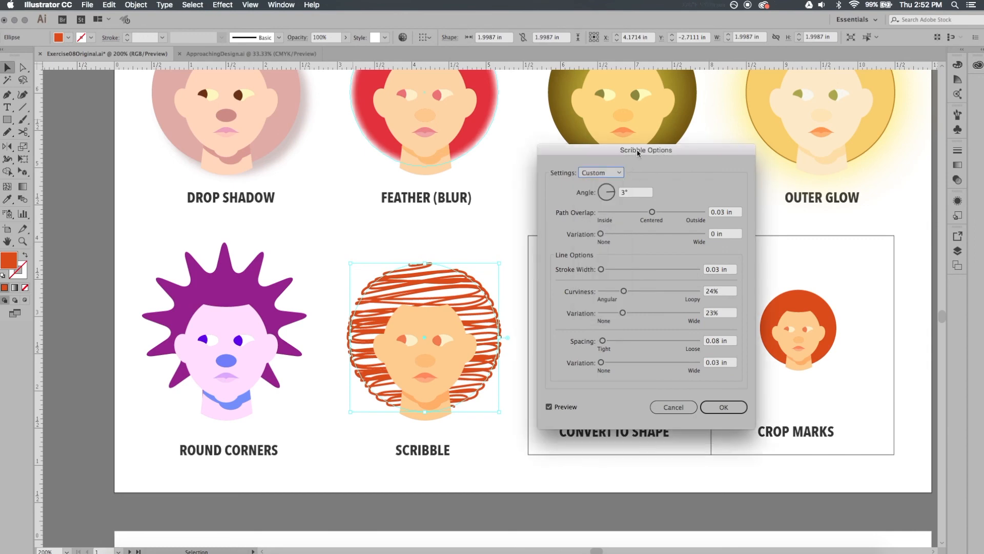
click(624, 173)
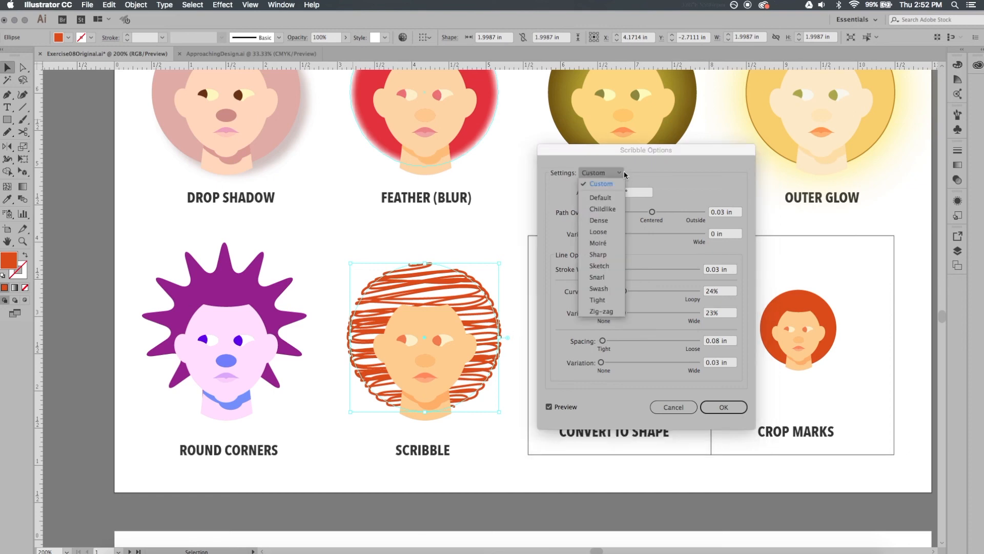
click(614, 208)
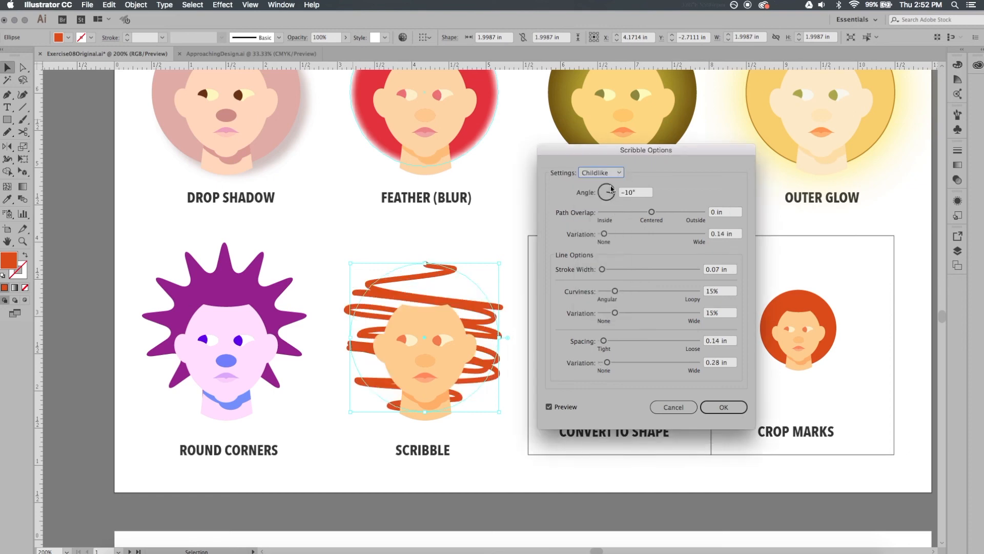
click(600, 173)
click(602, 231)
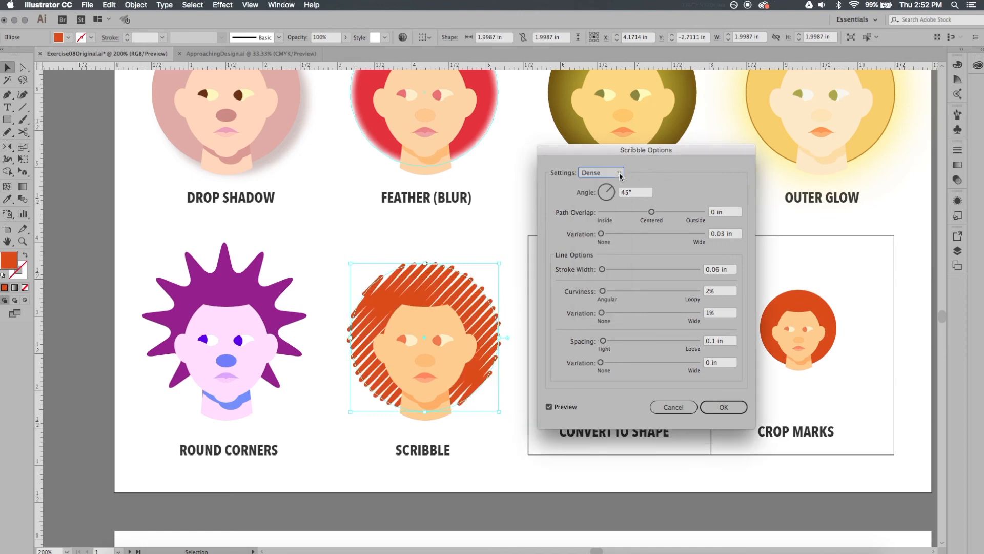
Preview the Moiré, Sketch, Snarl, Swash, Tight and Zig-zag scribble presets on the orange hair circle
click(618, 173)
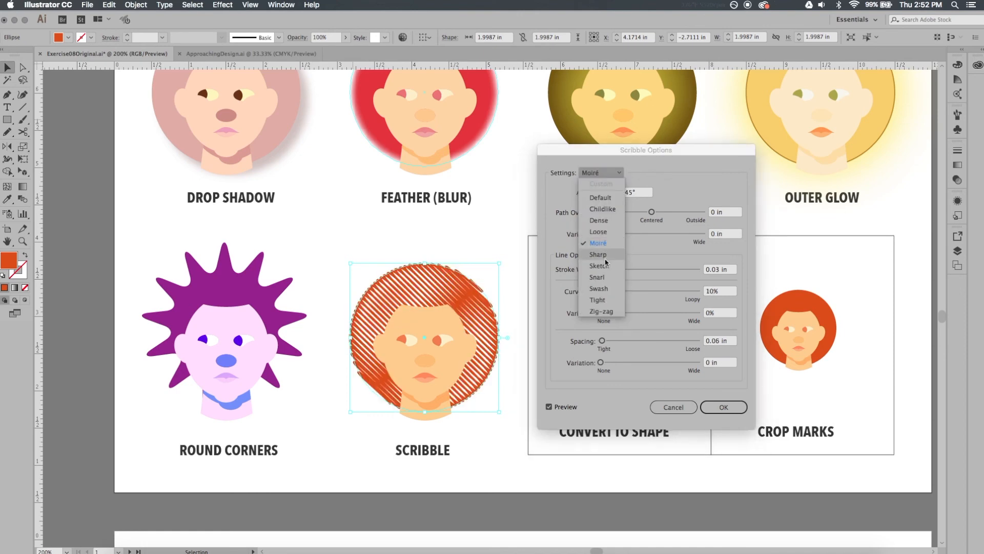
click(617, 266)
click(620, 173)
click(618, 277)
click(619, 174)
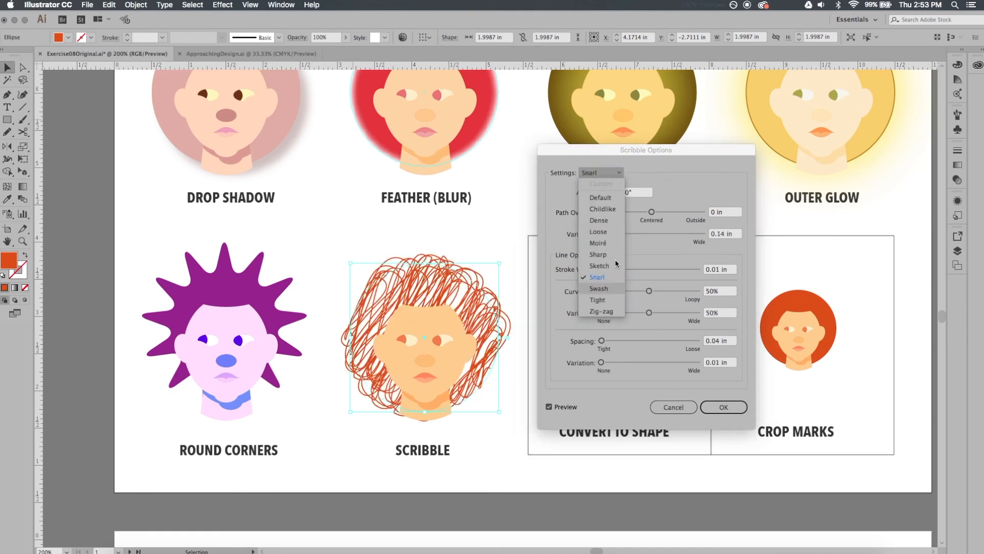
click(617, 288)
click(622, 173)
click(619, 299)
click(619, 173)
click(606, 310)
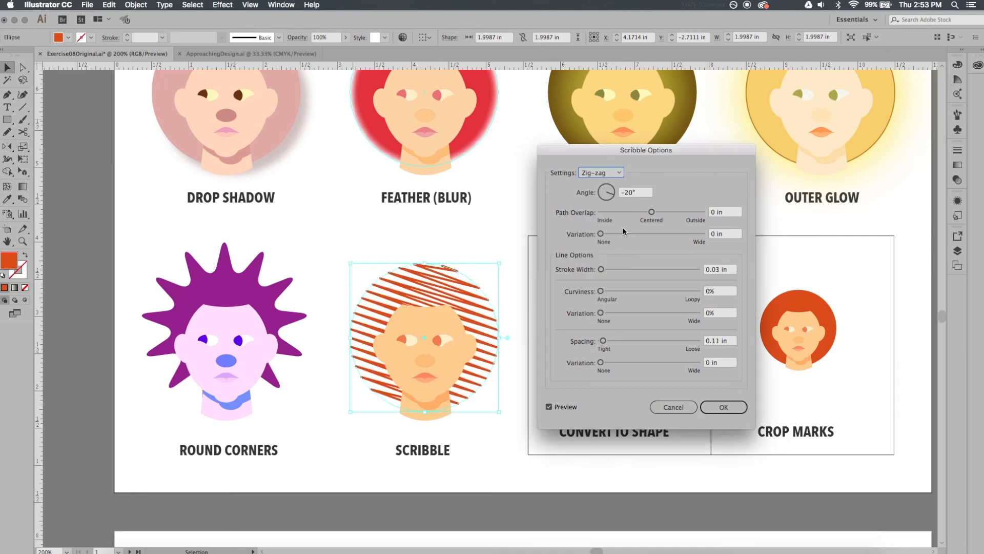
Choose the Tight scribble preset and apply the effect to the orange hair circle
click(620, 174)
click(619, 300)
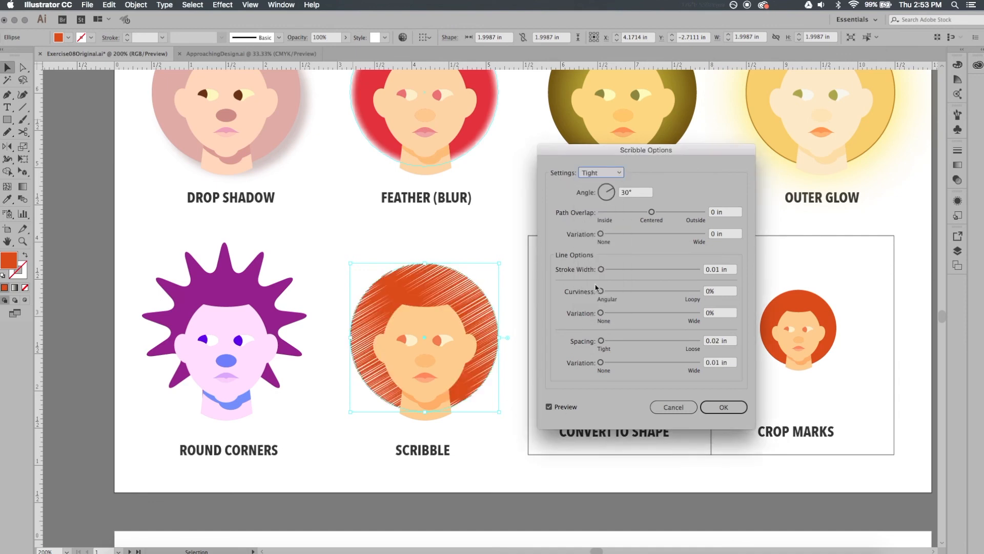
click(717, 408)
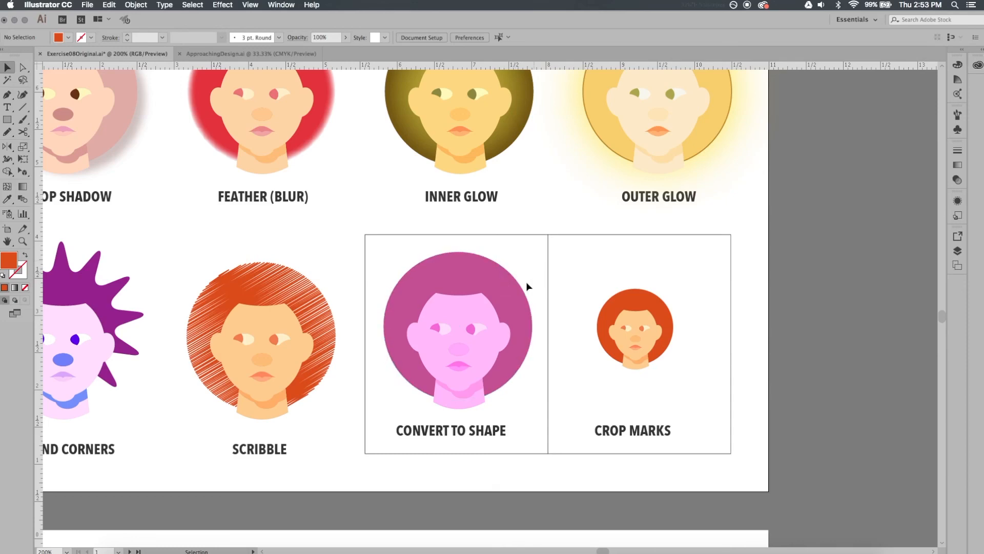
Select the pink hair circle of the Convert to Shape face and open the Convert to Shape effect as a rounded rectangle
click(496, 277)
click(230, 4)
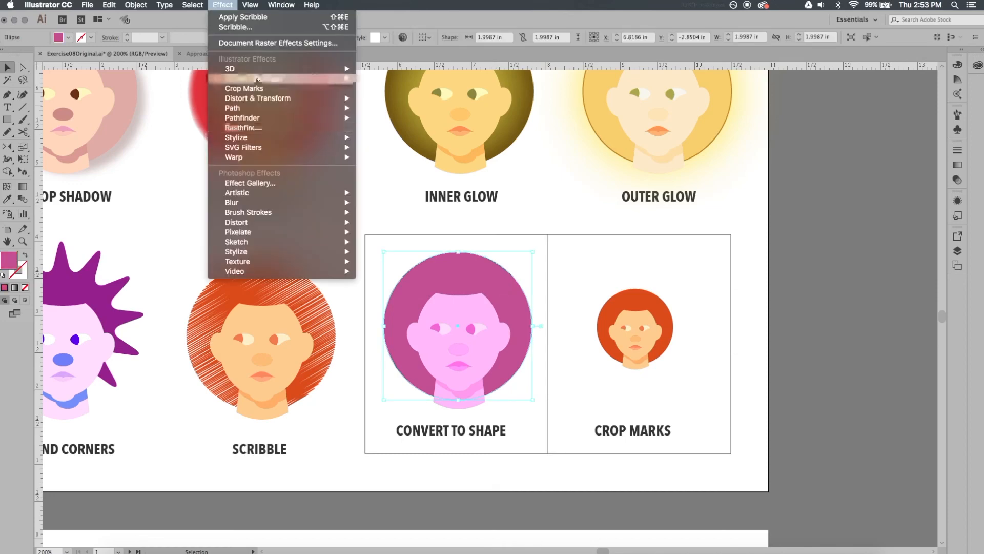
mouse_move(263, 100)
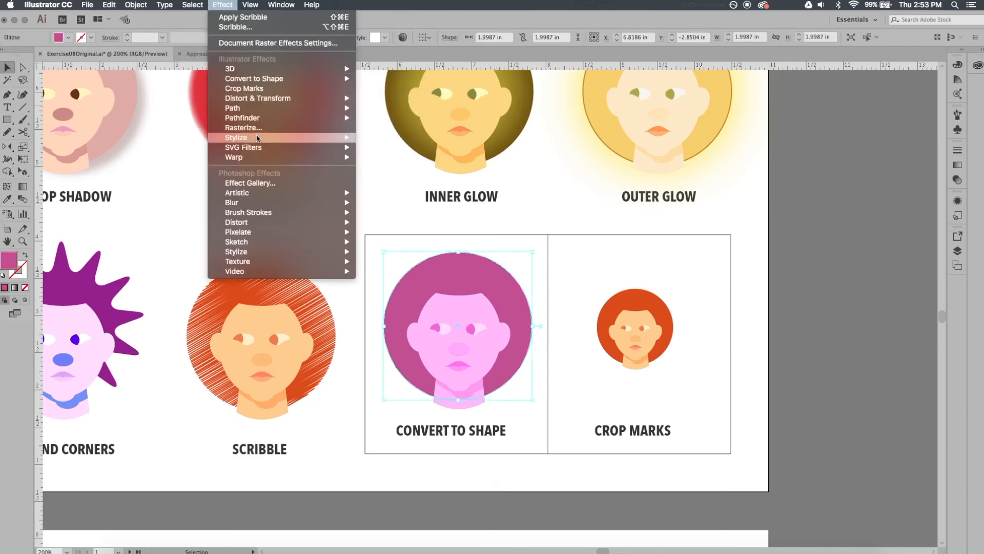
mouse_move(255, 142)
mouse_move(261, 83)
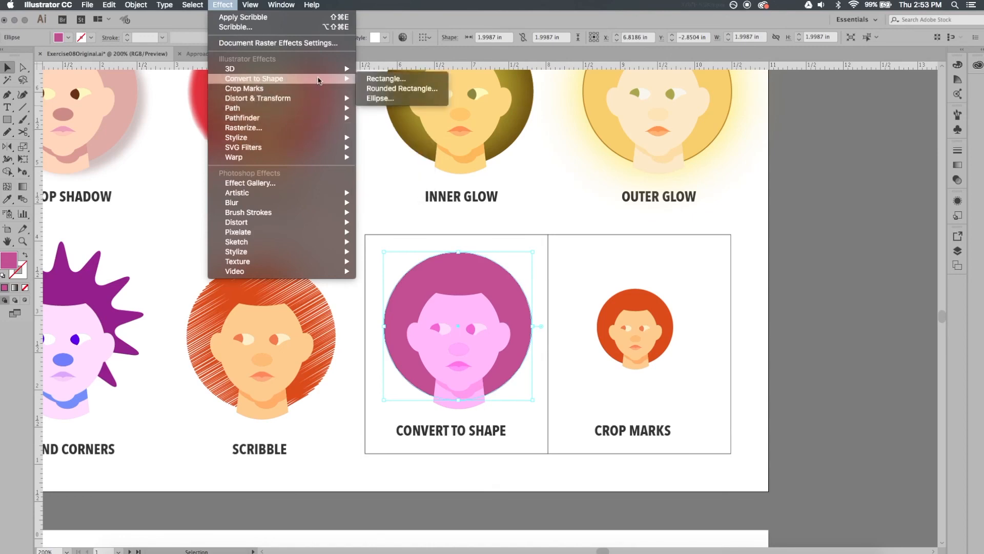
click(391, 90)
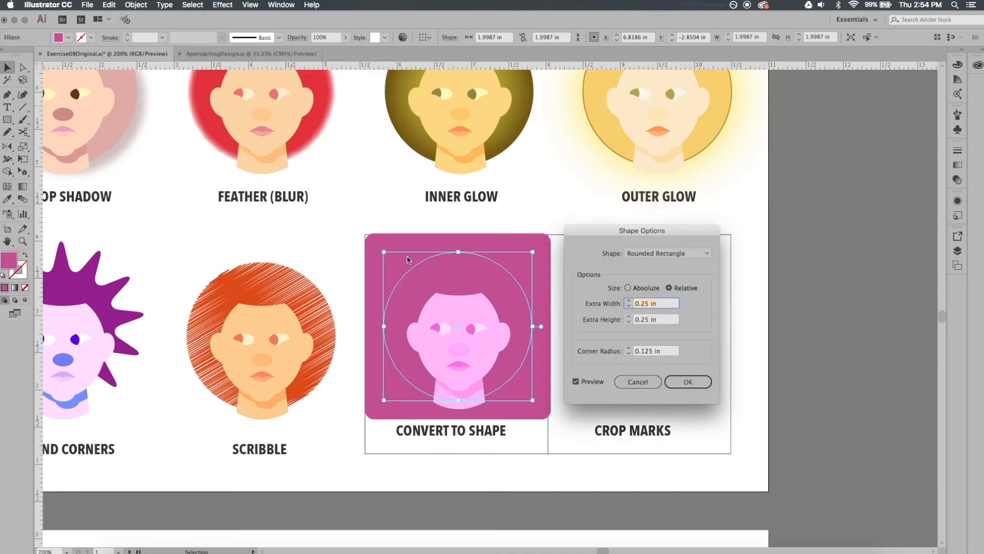
Keep the rounded rectangle's size relative and reduce its extra width and extra height to zero
click(628, 288)
click(671, 289)
click(629, 306)
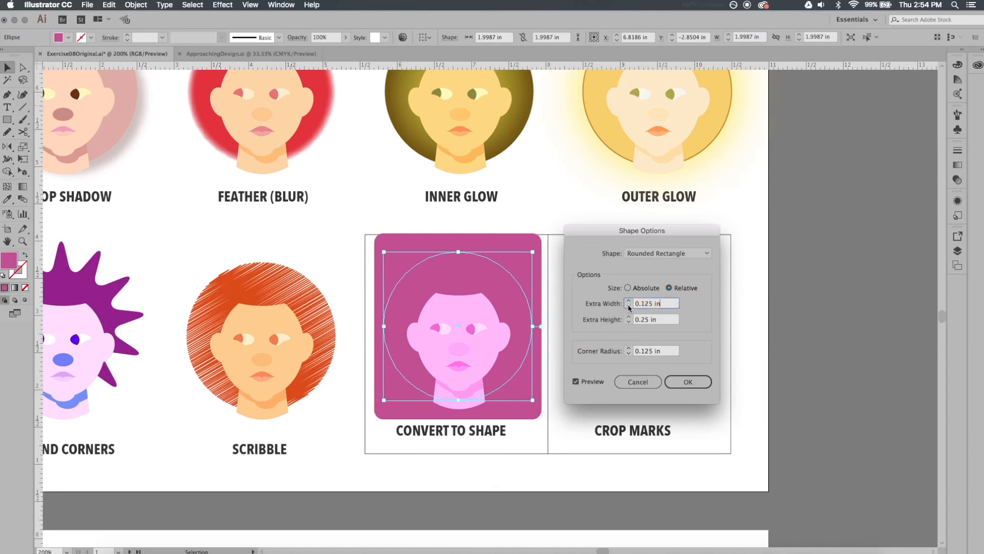
click(629, 306)
click(630, 322)
click(629, 322)
Increase the rounded rectangle's corner radius until the pink hair has strongly rounded corners, and apply the effect
click(630, 352)
click(630, 349)
click(629, 348)
click(630, 348)
click(630, 349)
click(630, 349)
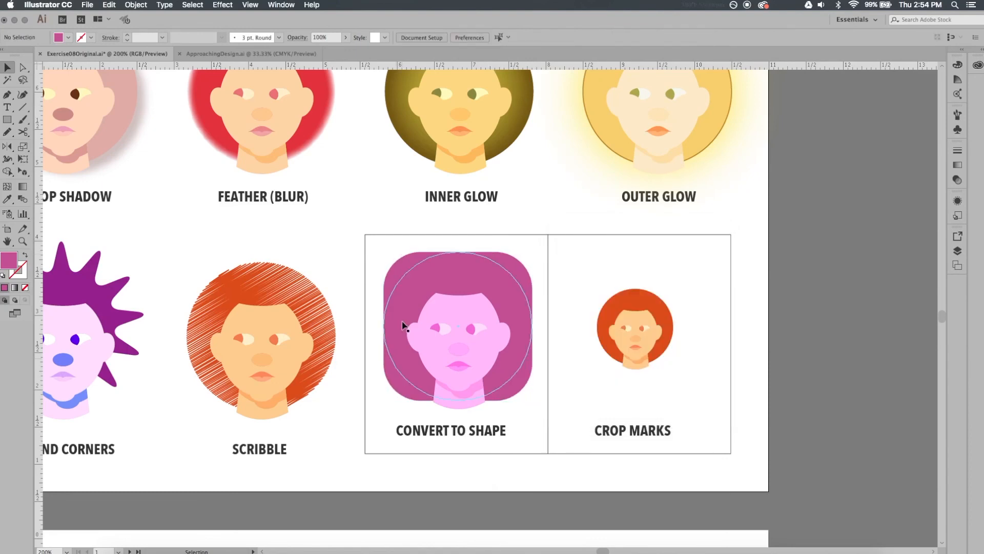
Apply the Crop Marks effect to the small orange hair circle of the Crop Marks face and deselect it
click(659, 304)
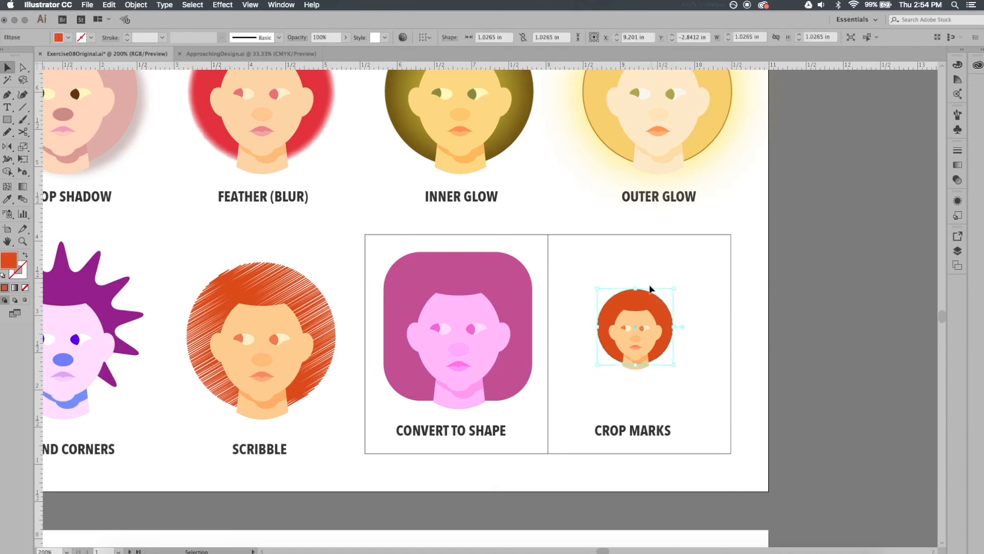
click(223, 4)
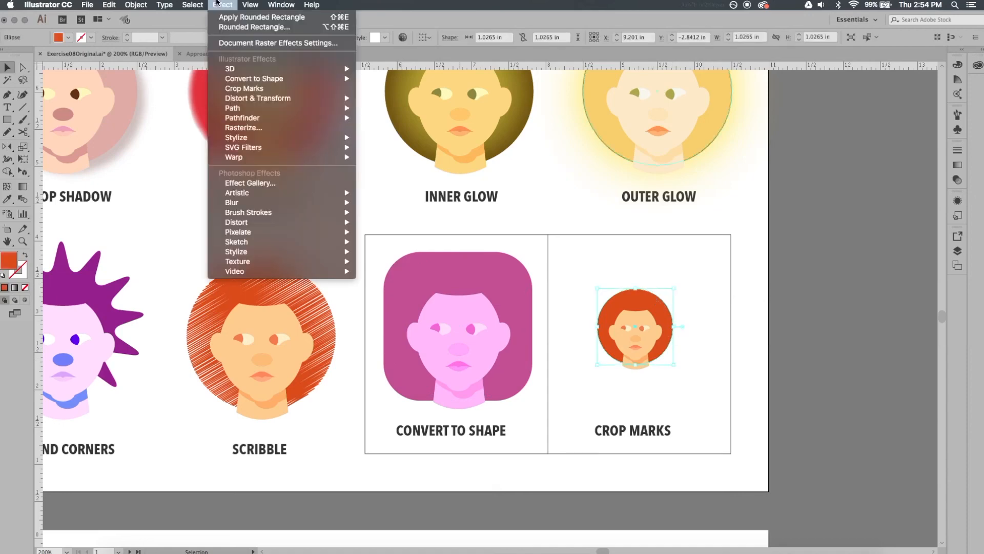
click(229, 88)
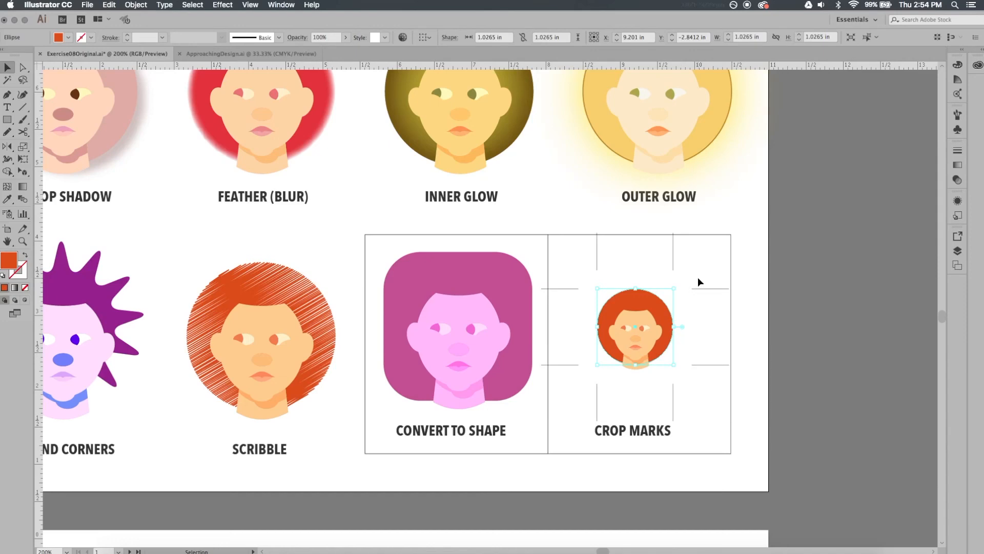
click(601, 382)
Review the completed Distort and Stylize effects across the artboard's rows of faces
key(super+minus)
key(super+minus)
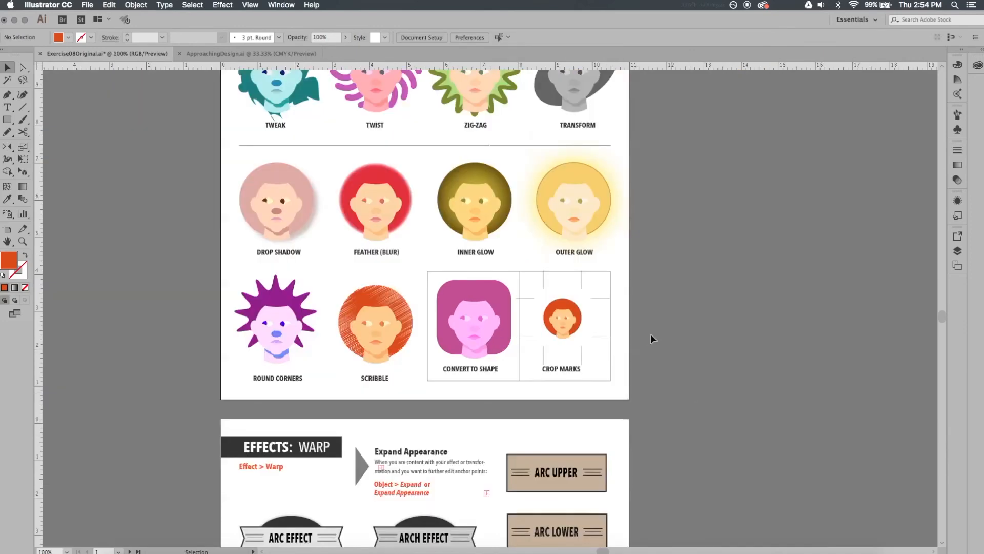
scroll(631, 318, up, 2)
scroll(629, 316, up, 4)
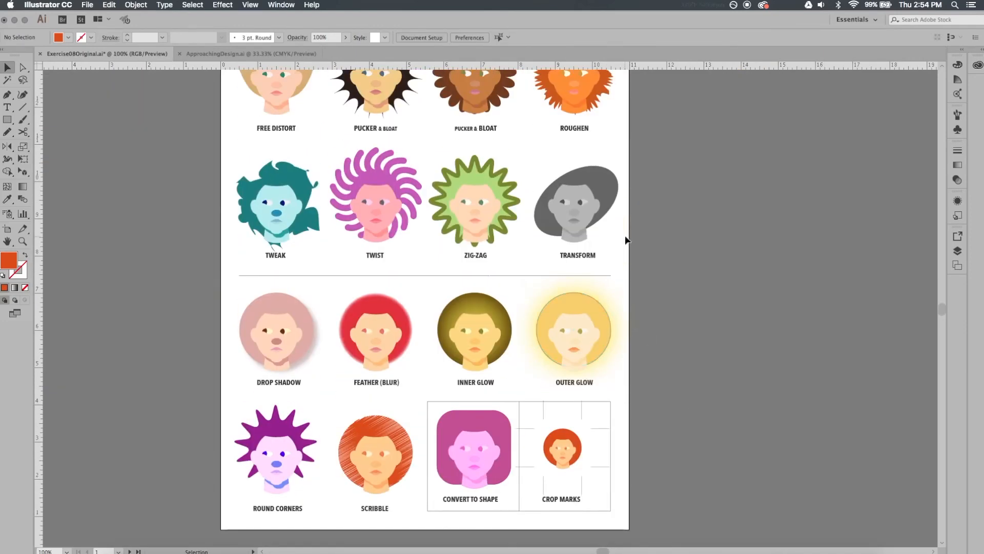
scroll(659, 322, up, 1)
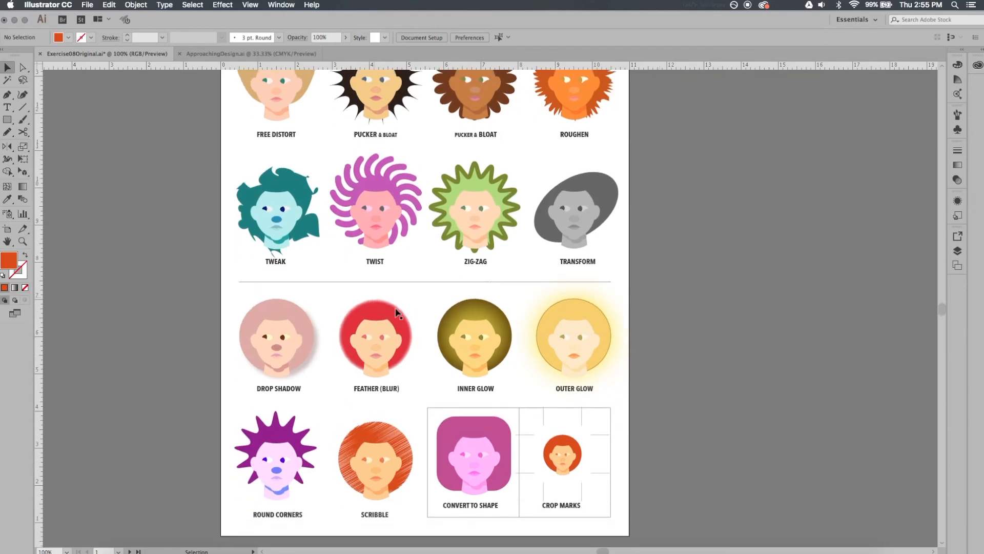
scroll(399, 308, down, 1)
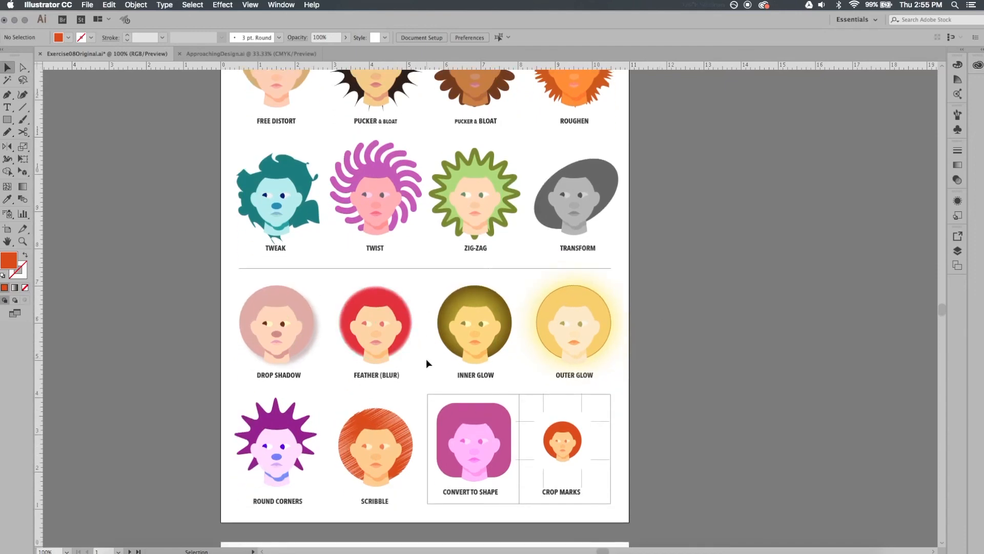